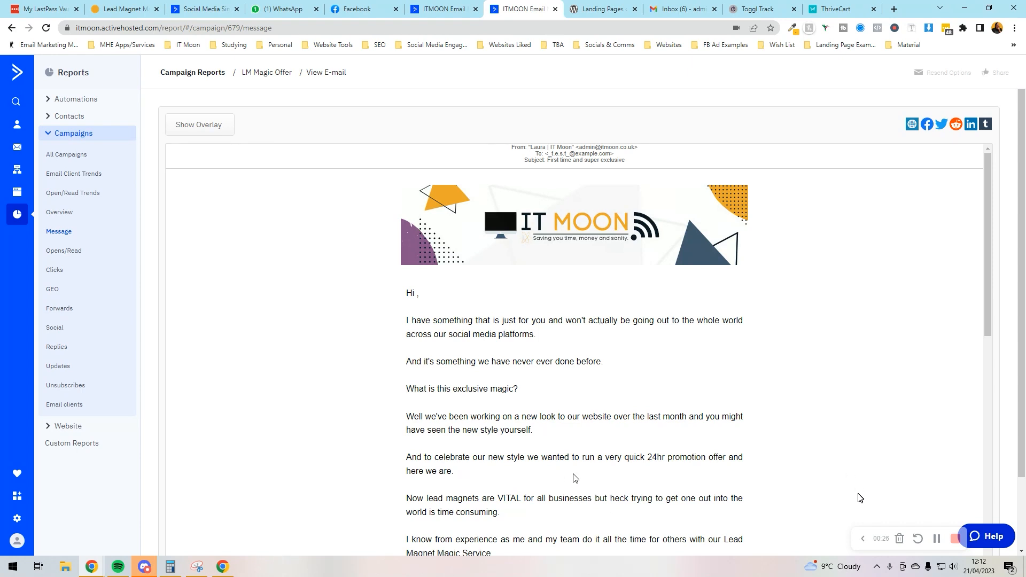
# Read through the sent LM Magic Offer email from the introduction to the offer link and sign-off.
pyautogui.scroll(-5, 560, 393)
pyautogui.scroll(-2, 545, 342)
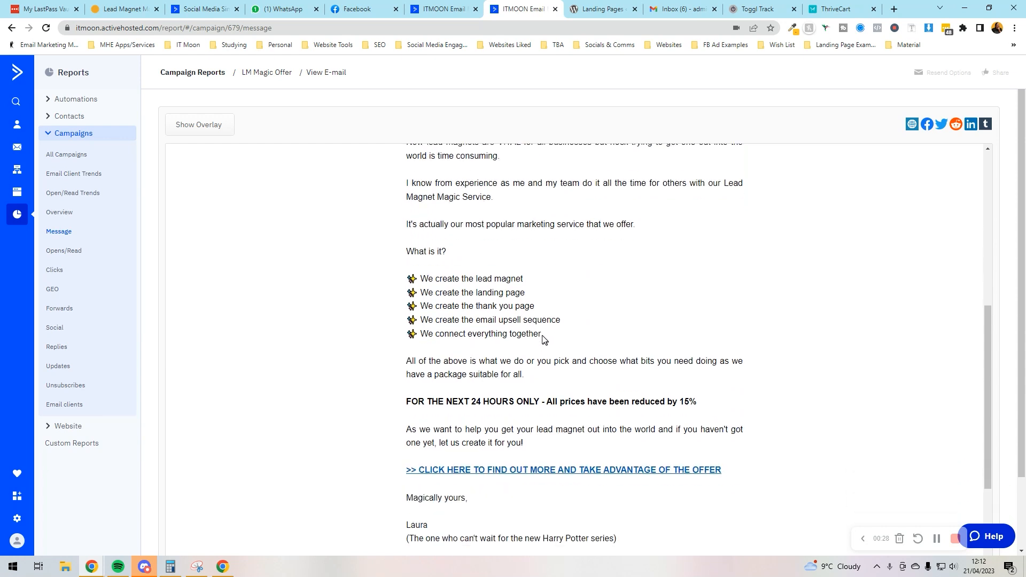
pyautogui.scroll(-3, 529, 321)
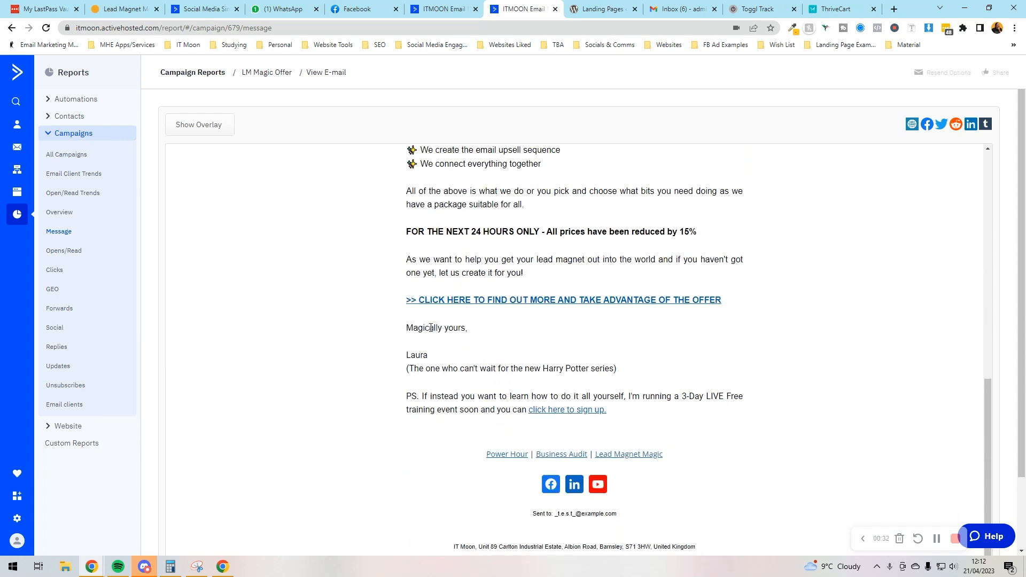
pyautogui.scroll(8, 607, 406)
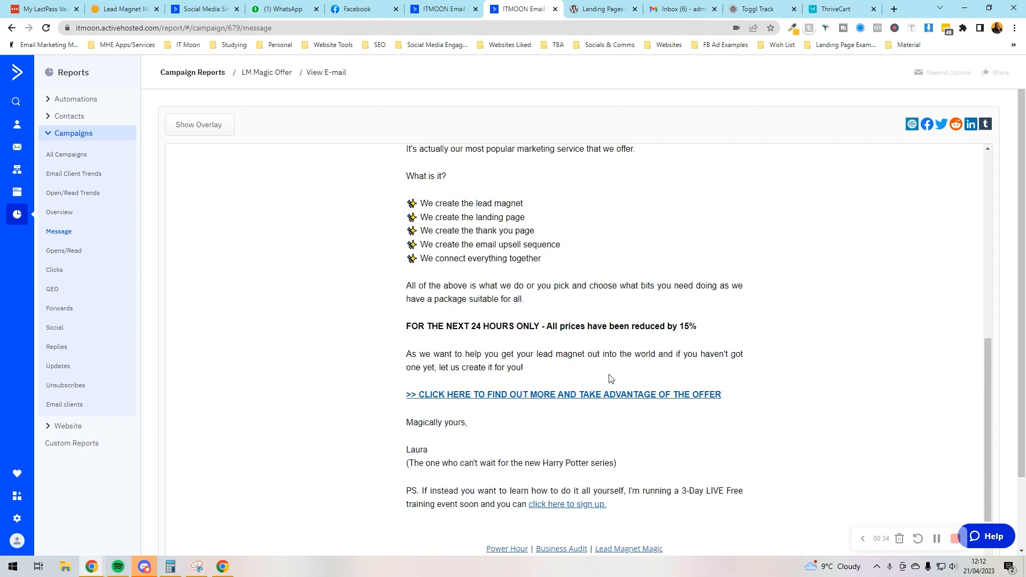
pyautogui.scroll(2, 610, 375)
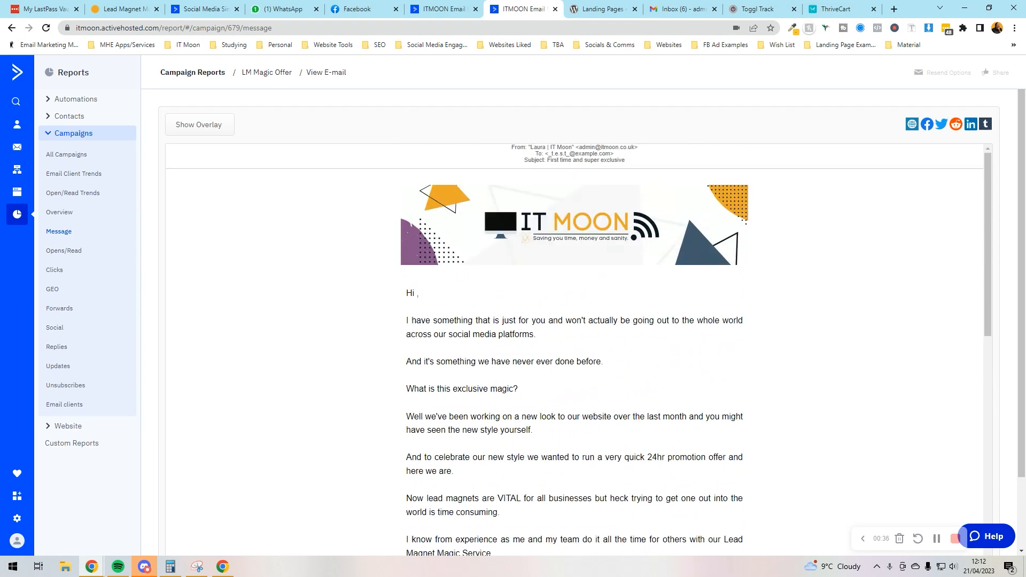
pyautogui.scroll(-6, 604, 373)
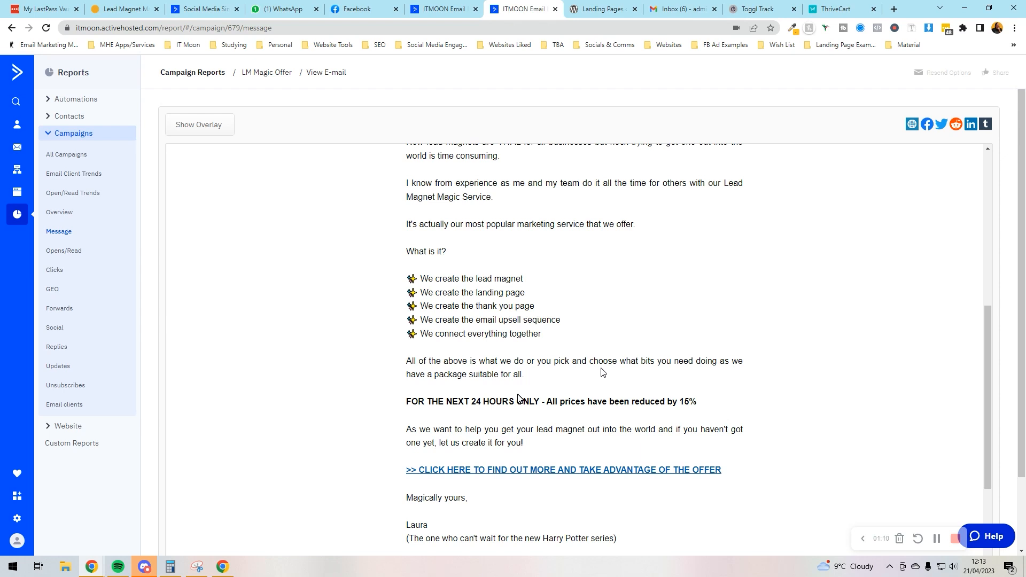
# Open the campaign's link click report and examine the unique clicks for the https lead-magnet-magic link.
pyautogui.click(58, 270)
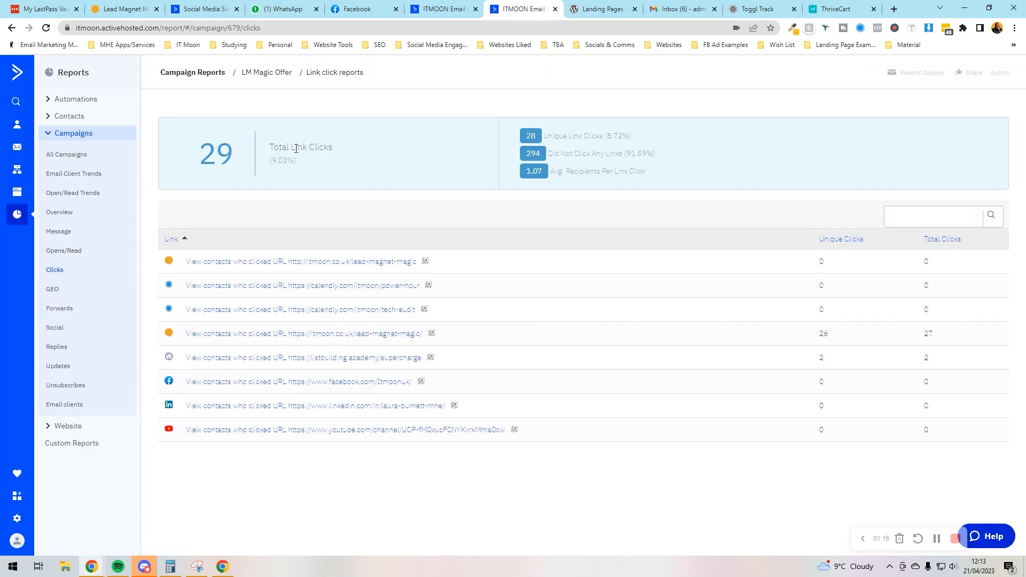
pyautogui.moveTo(834, 337); pyautogui.dragTo(810, 338)
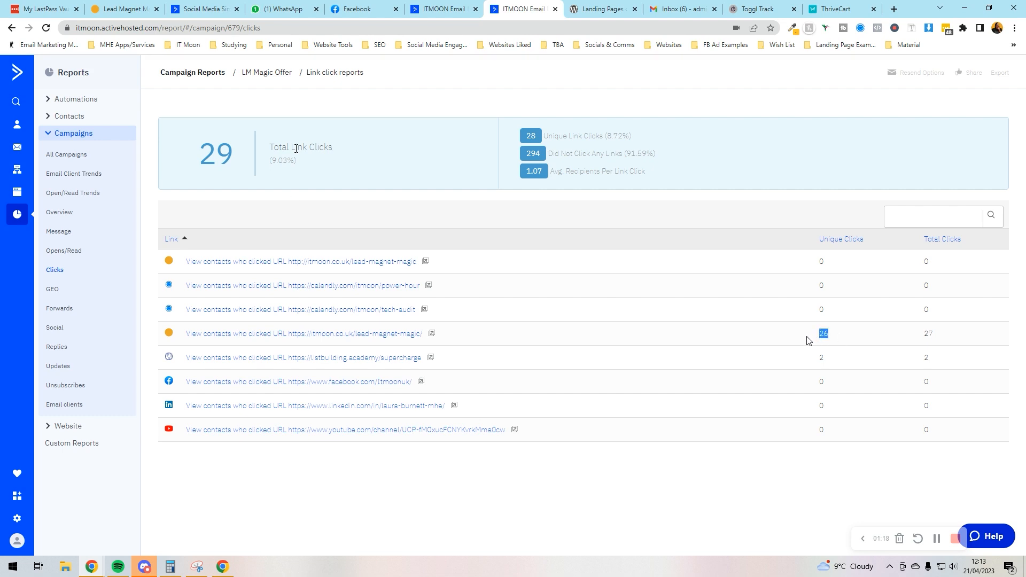
pyautogui.click(840, 339)
# Duplicate the LM Magic Offer campaign from the campaigns list.
pyautogui.click(20, 149)
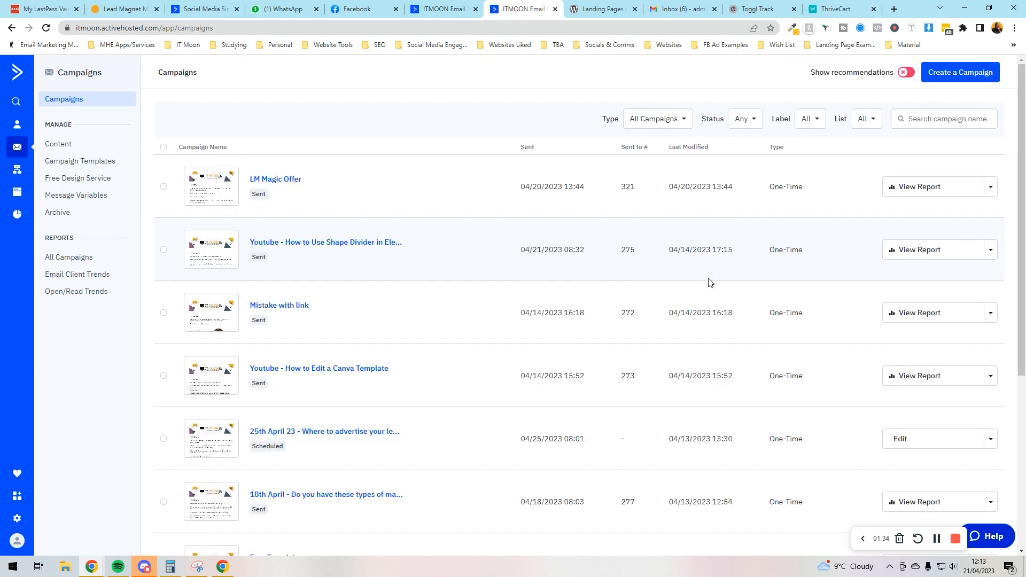
pyautogui.click(989, 188)
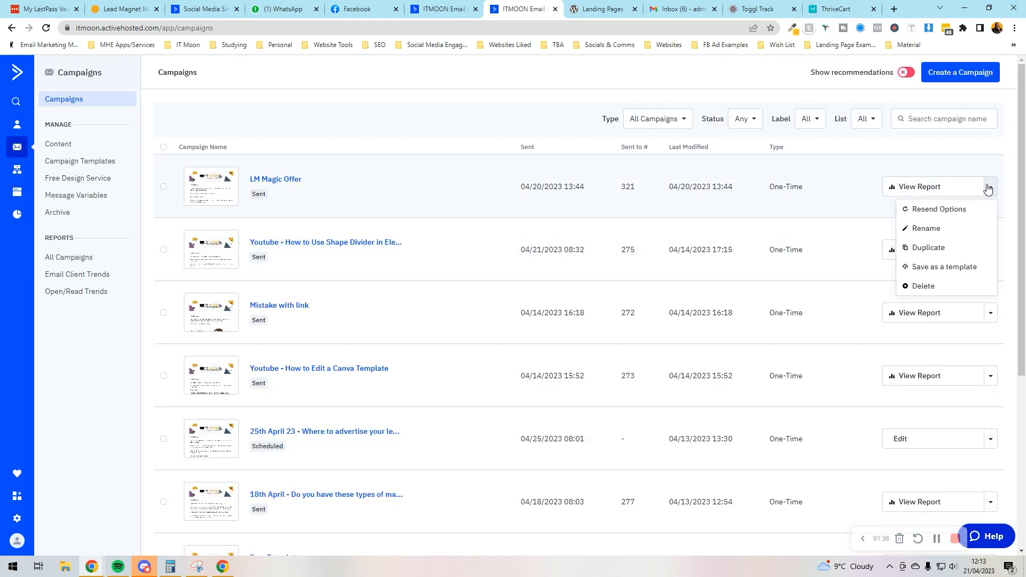
pyautogui.click(943, 249)
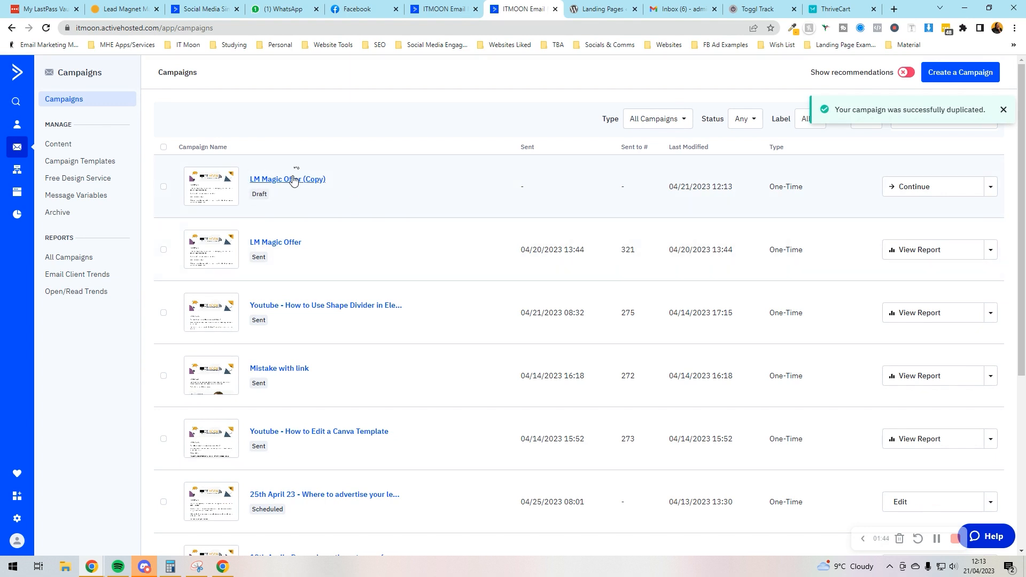
# Open the duplicated campaign, rename it "LM Magic Offer (Re-target)" and continue to the list selection.
pyautogui.click(293, 179)
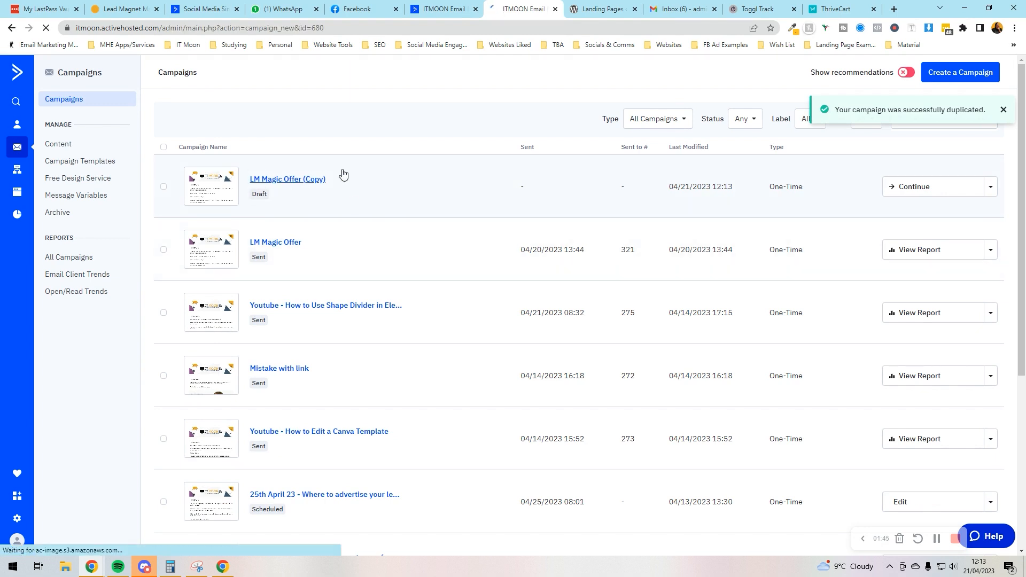
pyautogui.moveTo(316, 172); pyautogui.dragTo(295, 173)
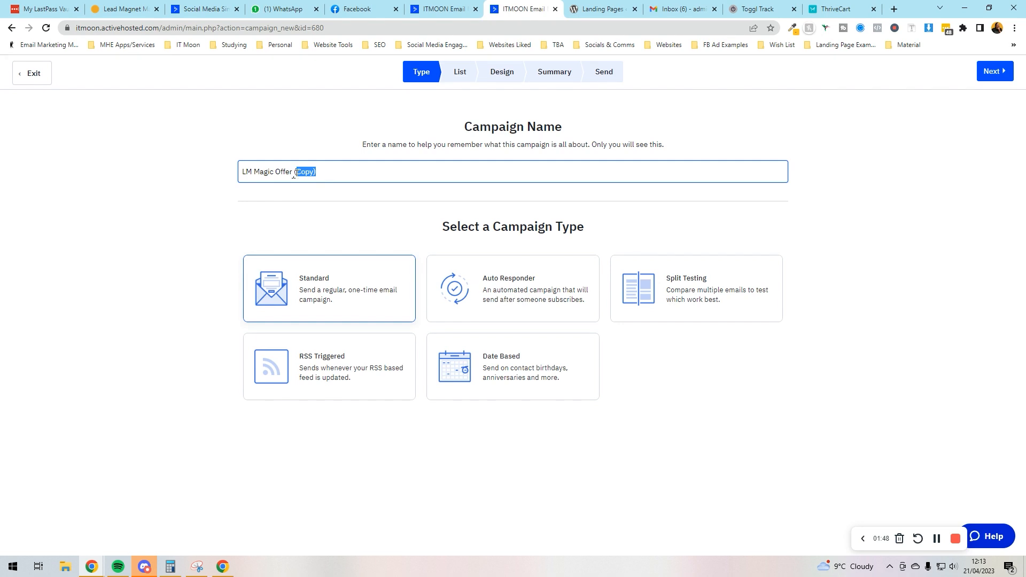
pyautogui.press('BackSpace')
pyautogui.write('(Re-target')
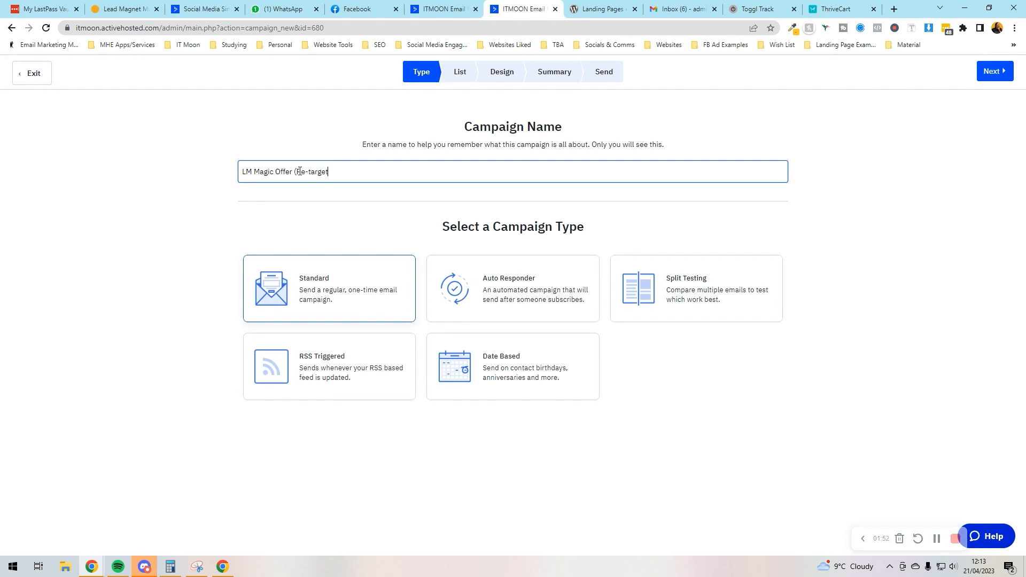
pyautogui.write(')')
pyautogui.click(994, 71)
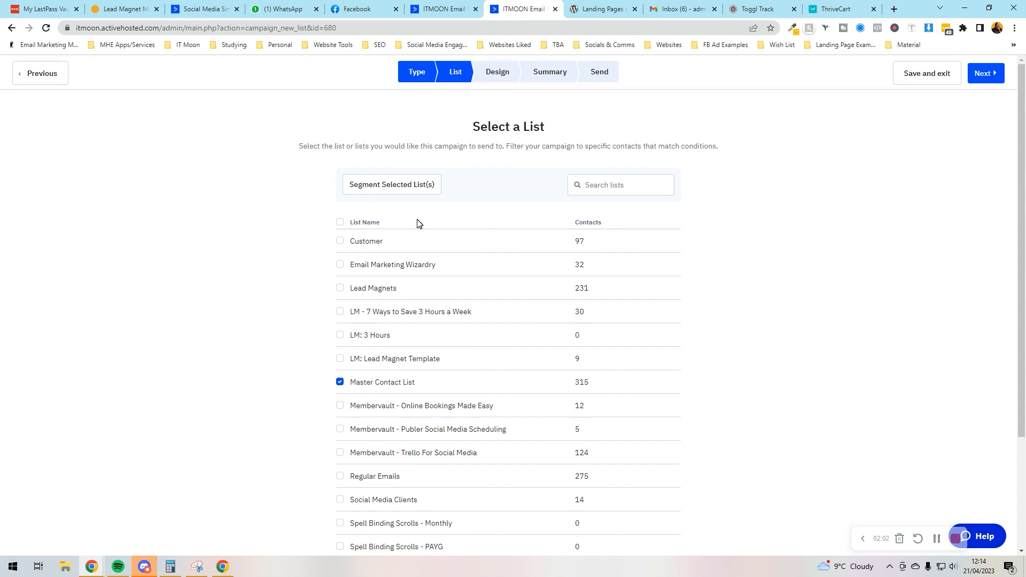
# Create a new segment for the Master Contact List named "LM Magic Offer (Re-target)".
pyautogui.scroll(-3, 420, 267)
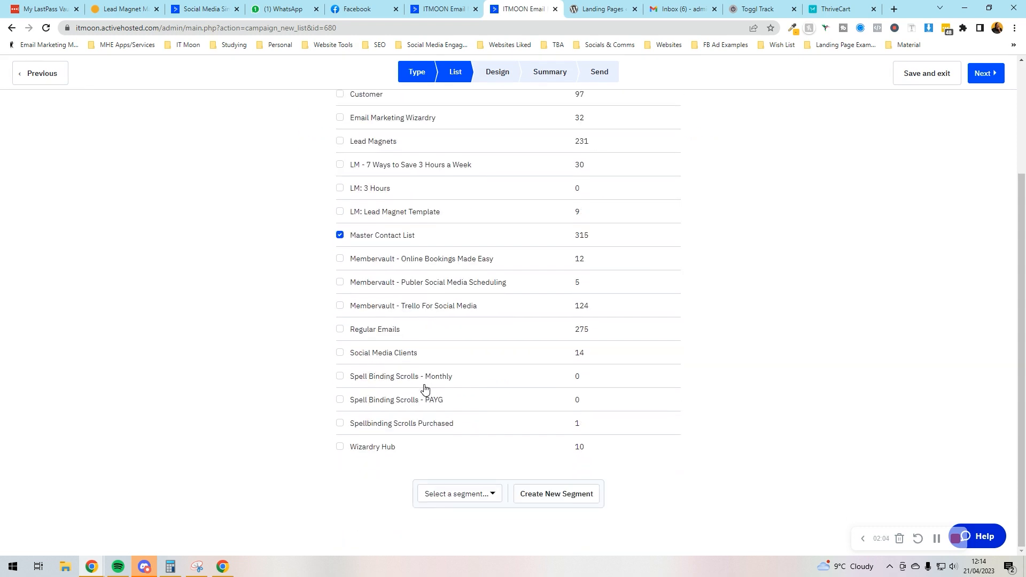
pyautogui.click(552, 499)
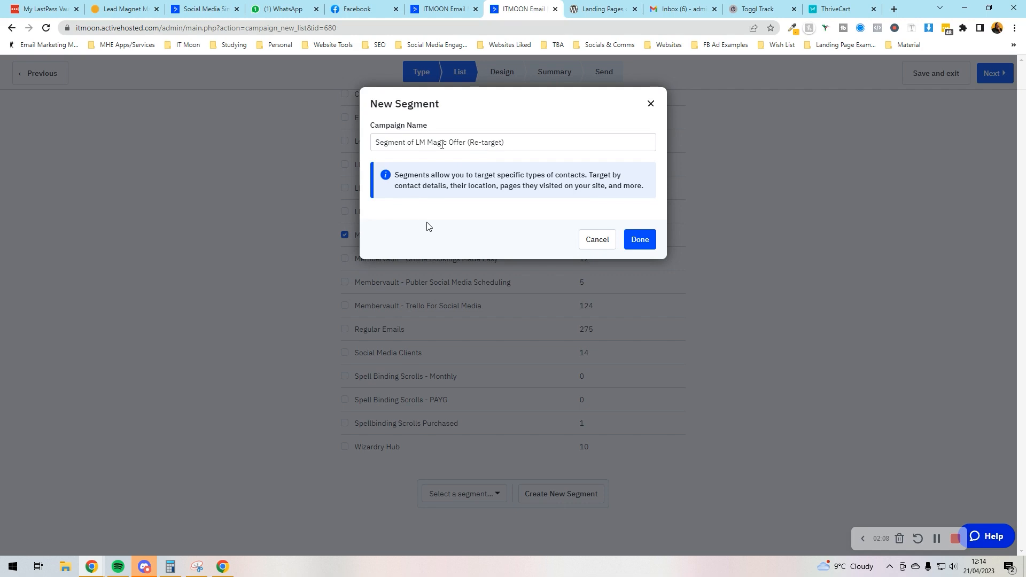
pyautogui.moveTo(415, 144); pyautogui.dragTo(377, 144)
pyautogui.press('BackSpace')
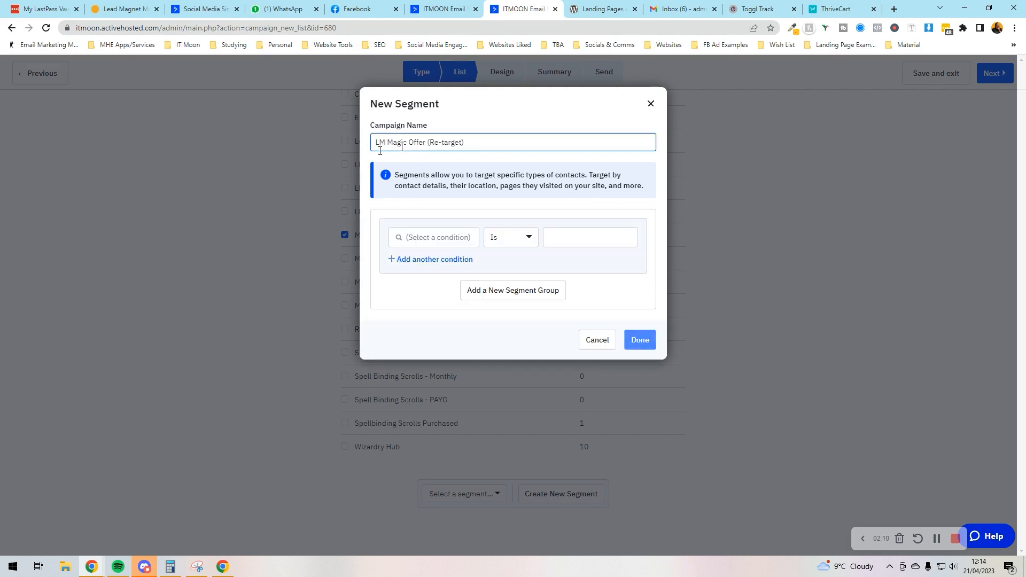
# Set the segment condition to "Has clicked on a link" for a campaign and open the choice of campaign.
pyautogui.click(447, 241)
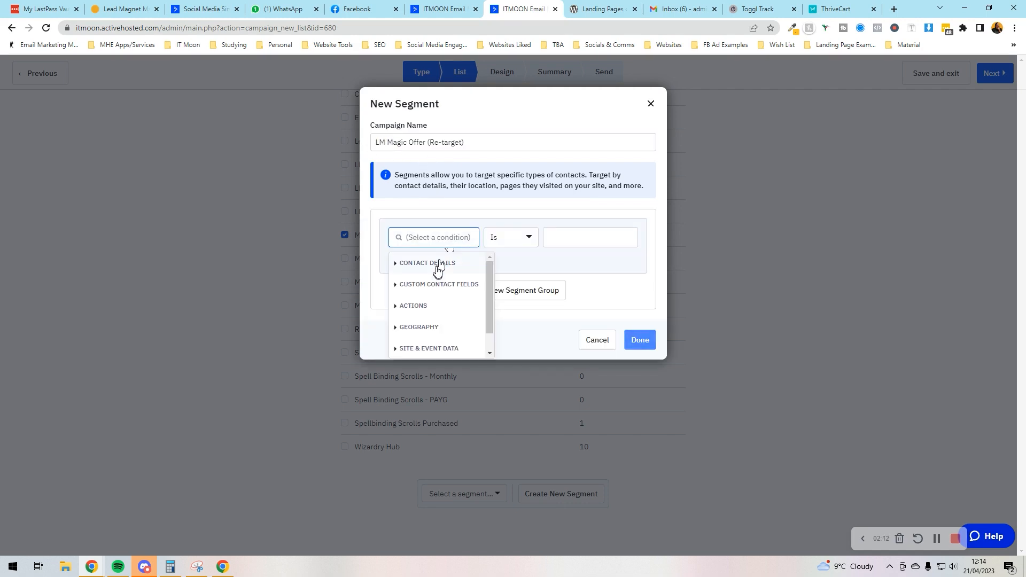
pyautogui.write('click')
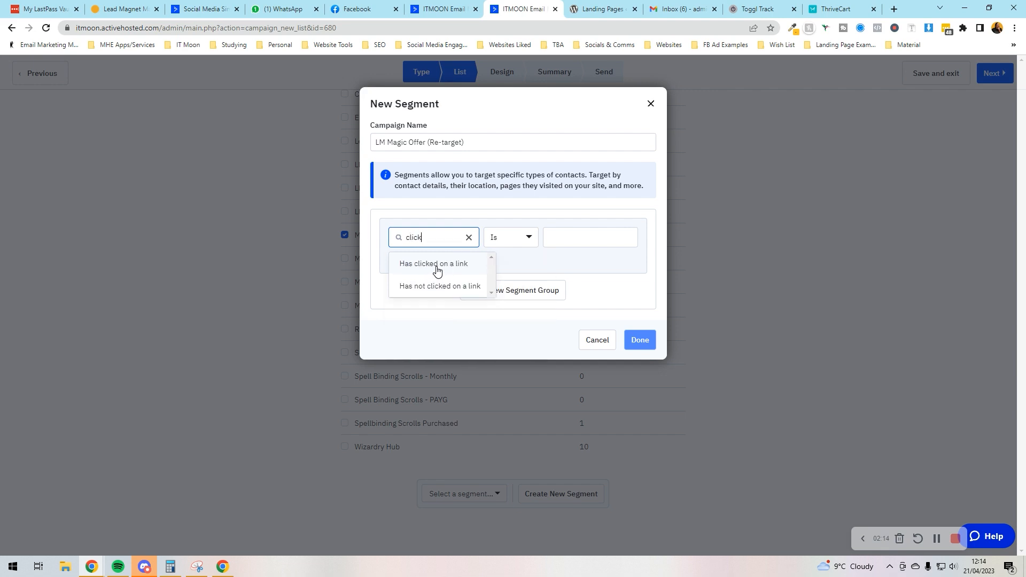
pyautogui.click(409, 265)
pyautogui.click(505, 238)
pyautogui.click(514, 287)
pyautogui.click(566, 241)
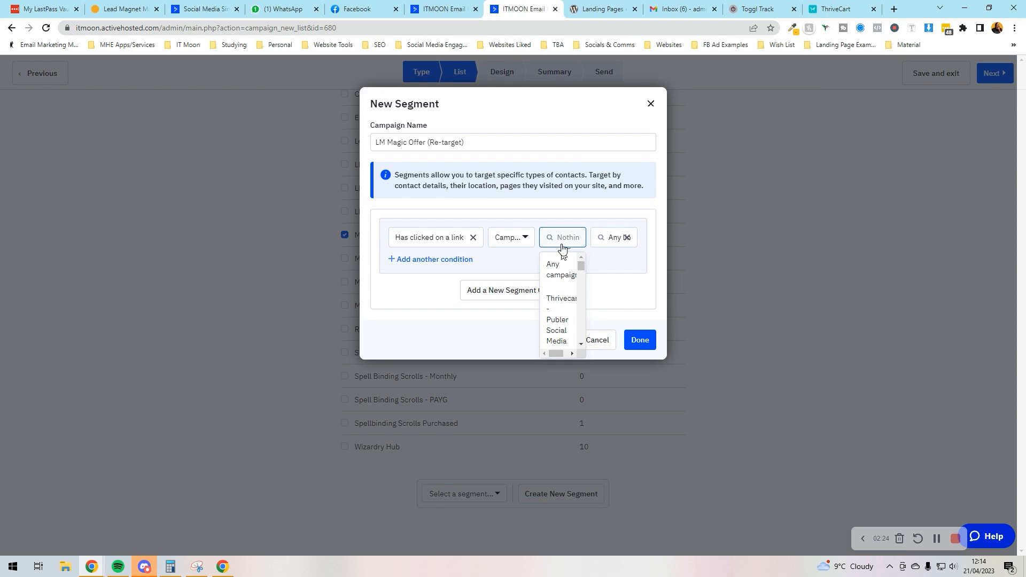
pyautogui.write('magic iffe')
pyautogui.scroll(-3, 559, 270)
pyautogui.scroll(3, 559, 269)
pyautogui.press('BackSpace')
pyautogui.press('BackSpace')
pyautogui.press('BackSpace')
pyautogui.press('BackSpace')
pyautogui.press('BackSpace')
pyautogui.scroll(-3, 562, 278)
pyautogui.scroll(1, 561, 278)
pyautogui.scroll(2, 579, 264)
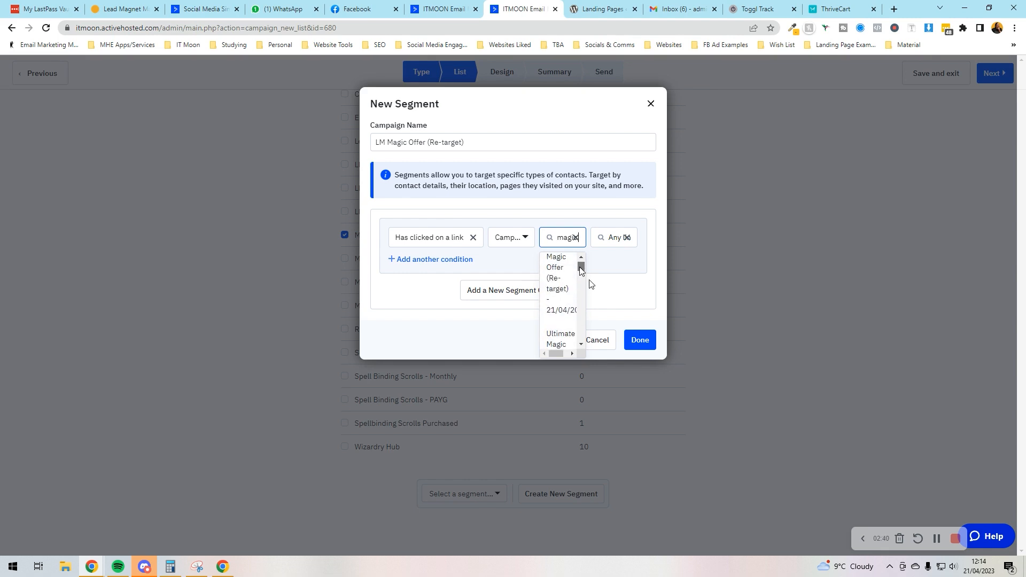
pyautogui.click(584, 344)
pyautogui.click(583, 344)
pyautogui.click(583, 345)
pyautogui.click(583, 344)
pyautogui.click(583, 344)
pyautogui.click(584, 344)
pyautogui.click(583, 344)
# Search the condition's campaigns for "lm magic off" and choose the original LM Magic Offer campaign dated 20/04.
pyautogui.hotkey('ctrl', 'a')
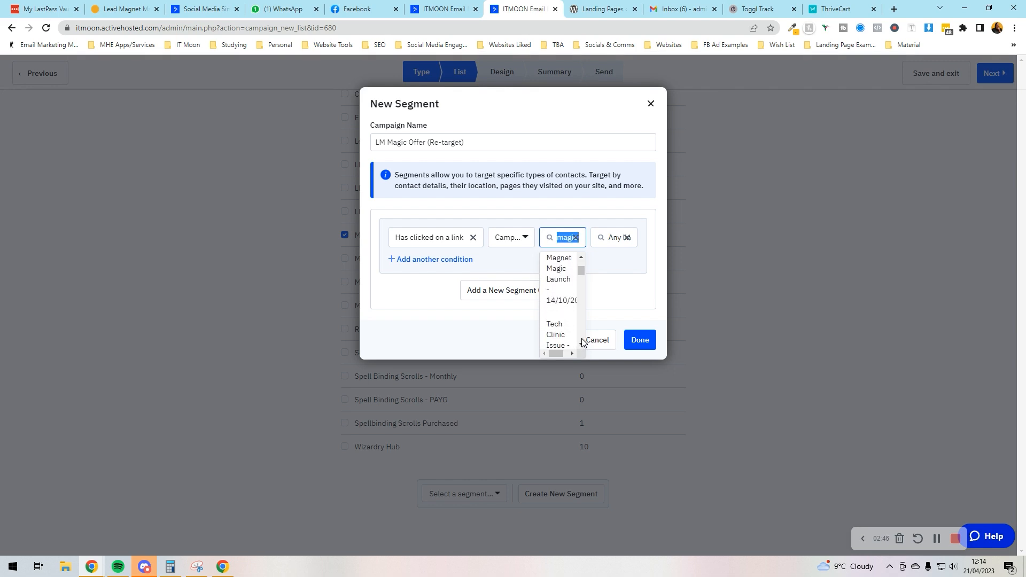
pyautogui.write('lm')
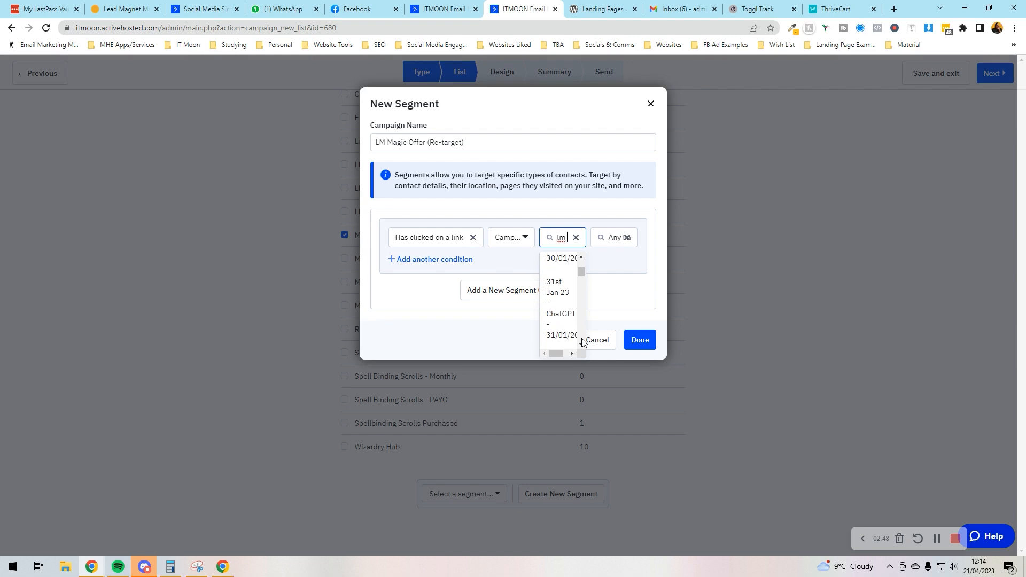
pyautogui.write(' magic off')
pyautogui.scroll(3, 573, 315)
pyautogui.scroll(-2, 573, 311)
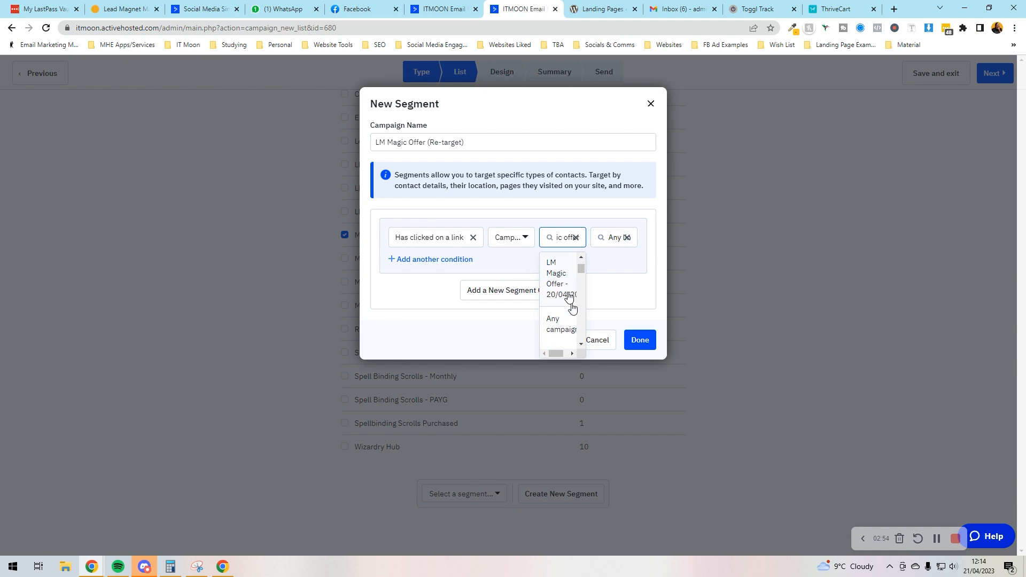
pyautogui.click(570, 298)
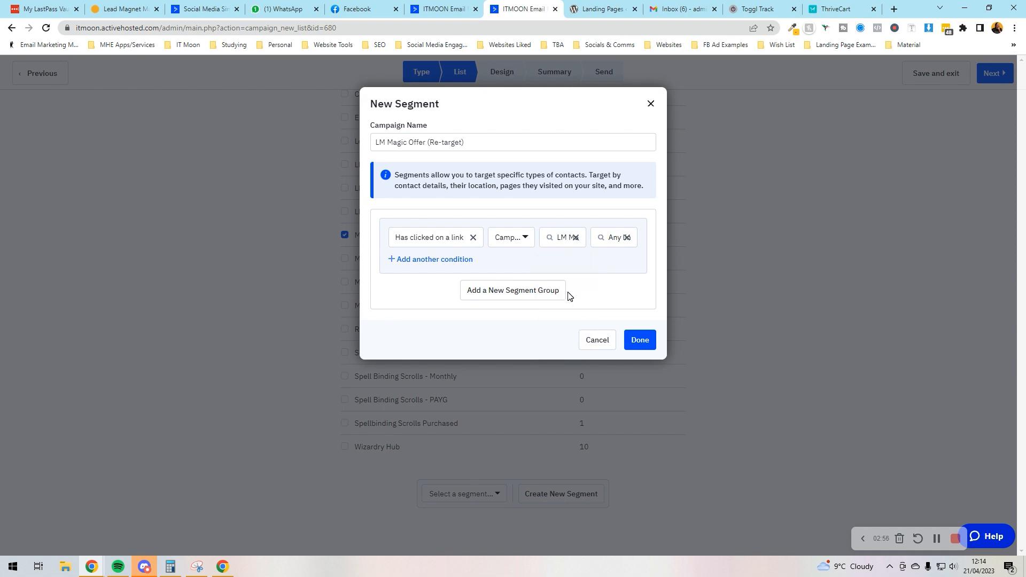
# Limit the condition to the lead-magnet-magic page link and save the segment.
pyautogui.click(615, 239)
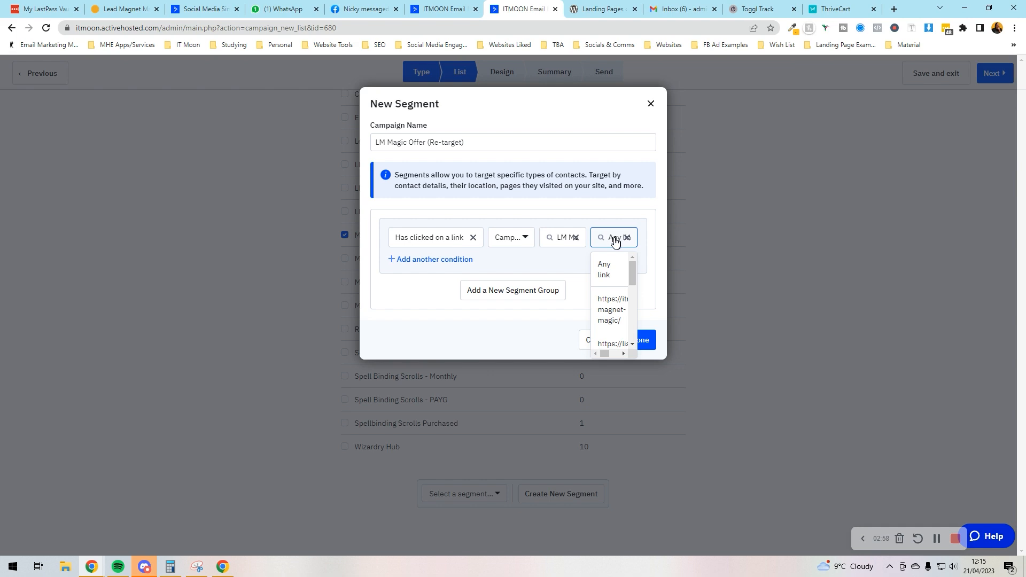
pyautogui.click(613, 310)
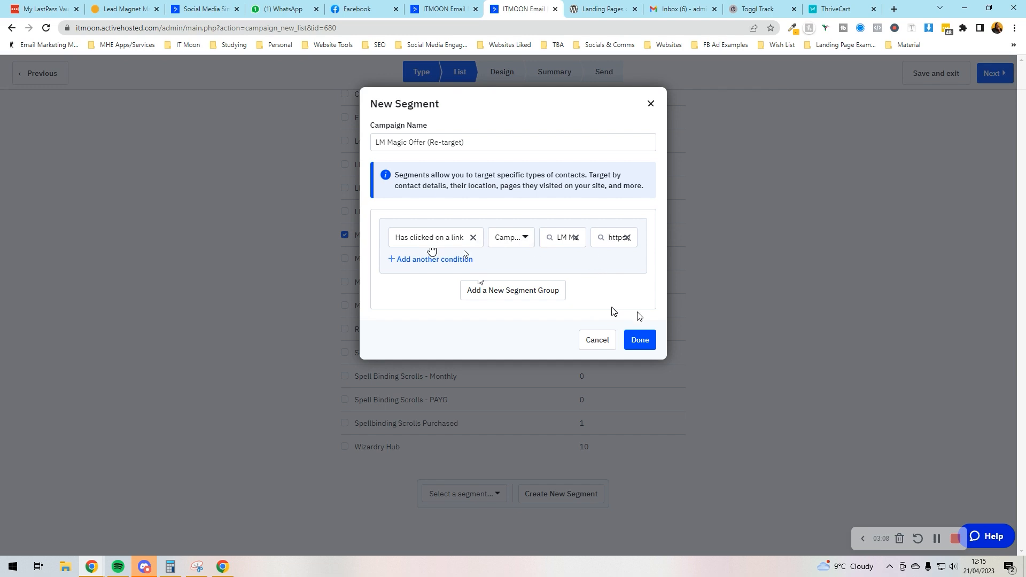
pyautogui.click(640, 340)
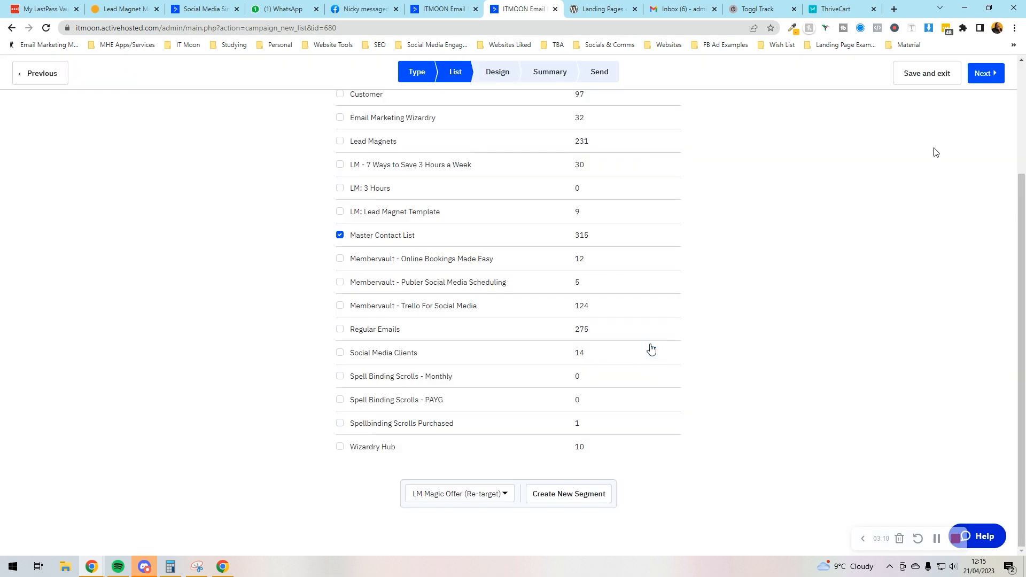
# Confirm the list and segment choice and look through the email body in the design stage.
pyautogui.click(986, 73)
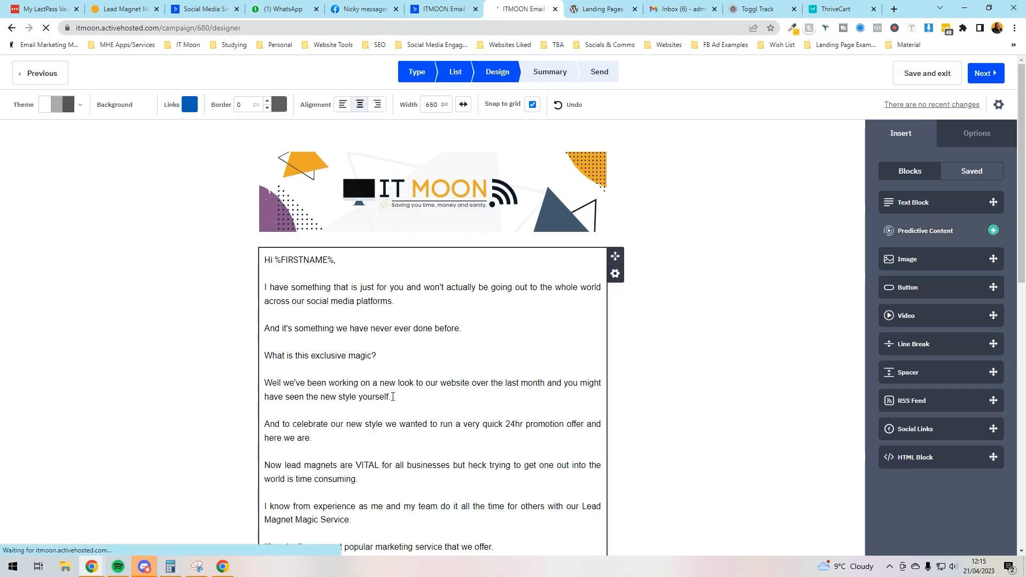
pyautogui.scroll(-5, 393, 397)
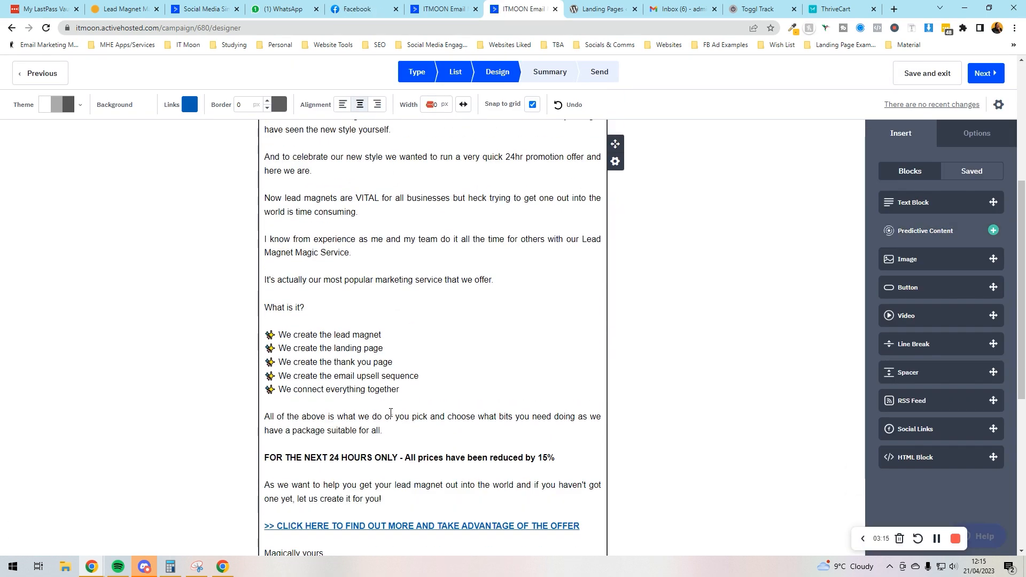
pyautogui.scroll(3, 415, 339)
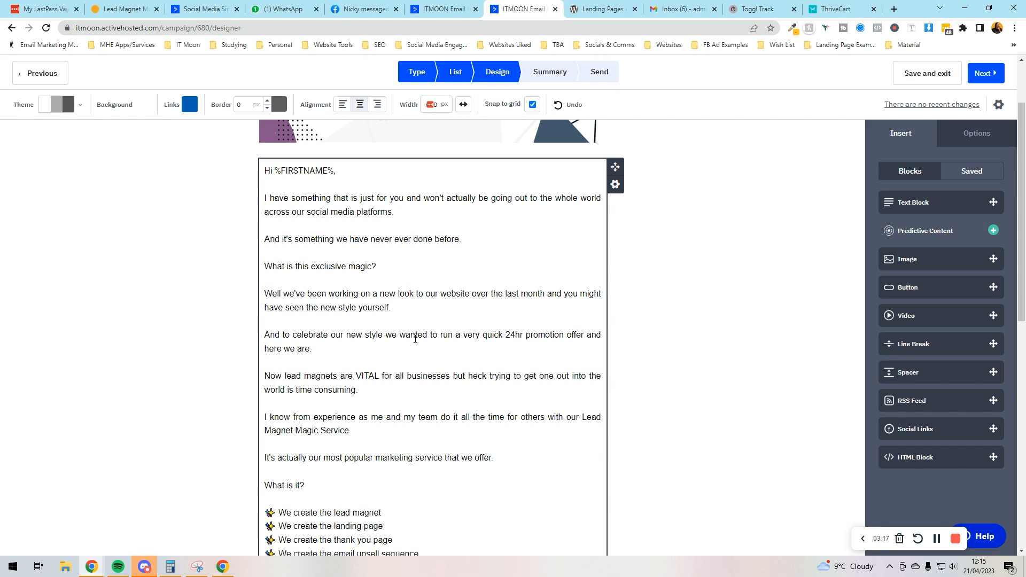
# Replace the introduction through "What is it?" with "I saw you'd clicked to find out more details about our Lead Magnet Magic service.".
pyautogui.moveTo(343, 481); pyautogui.dragTo(261, 207)
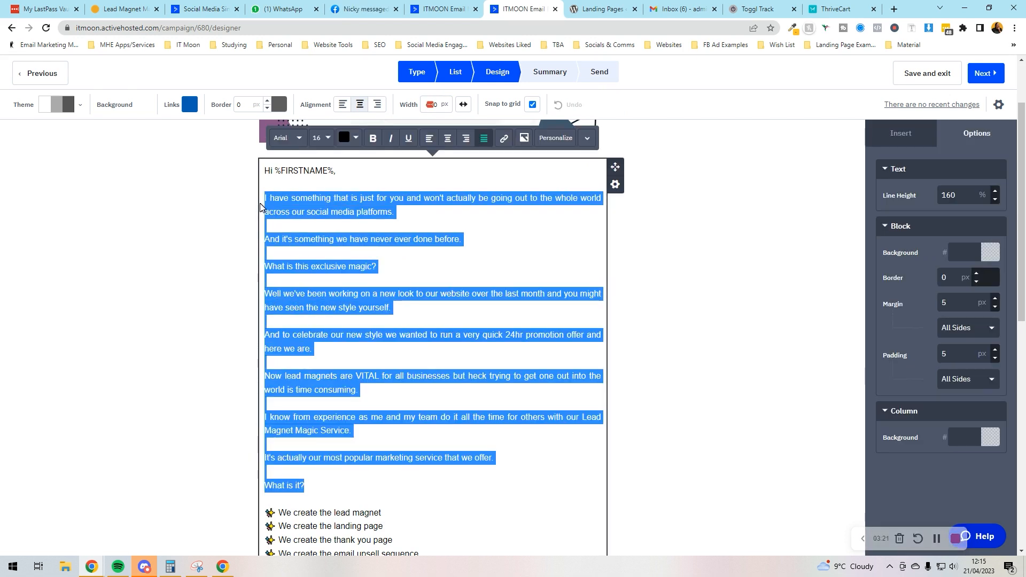
pyautogui.write('I ')
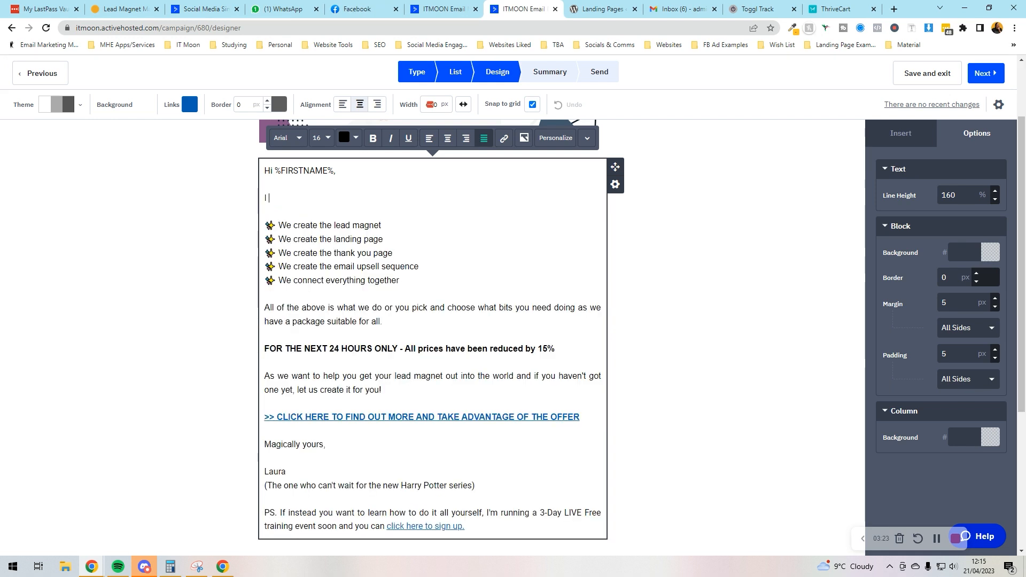
pyautogui.write("saw you'd c")
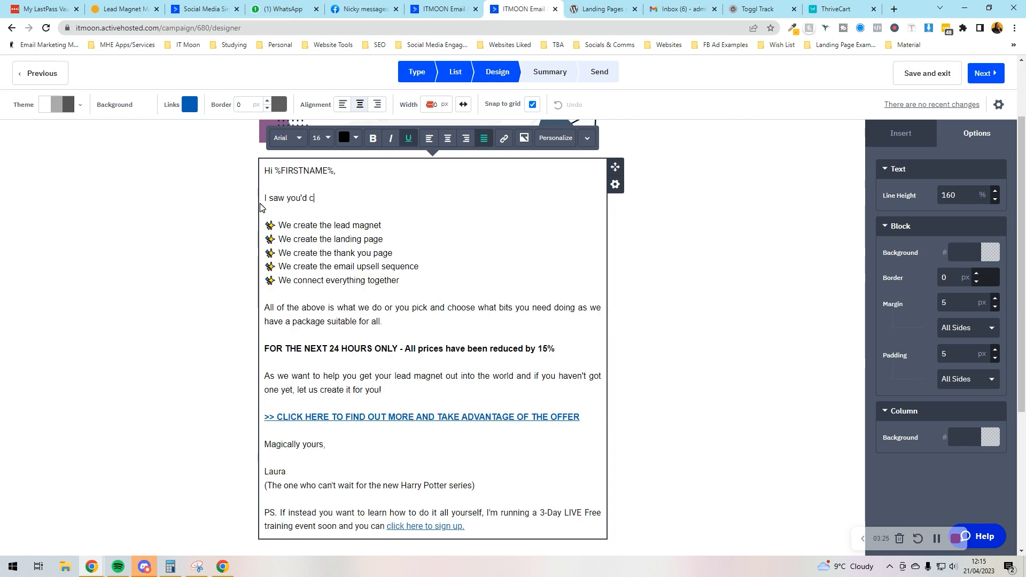
pyautogui.write('licked the')
pyautogui.press('BackSpace')
pyautogui.press('BackSpace')
pyautogui.press('BackSpace')
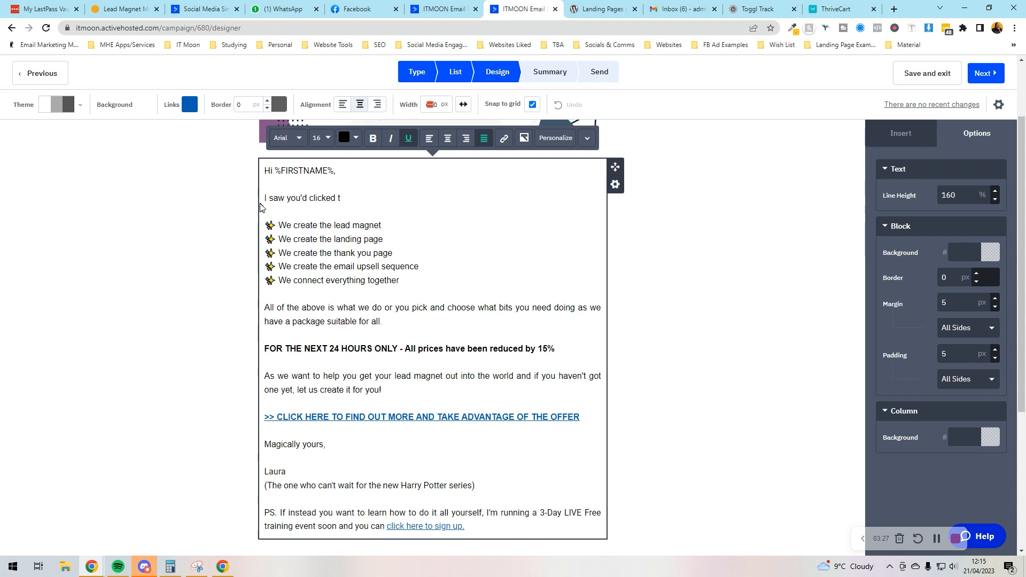
pyautogui.write('o find out more detials ye')
pyautogui.press('BackSpace')
pyautogui.press('BackSpace')
pyautogui.press('BackSpace')
pyautogui.press('BackSpace')
pyautogui.write('ls about our Lead Magnet Mag')
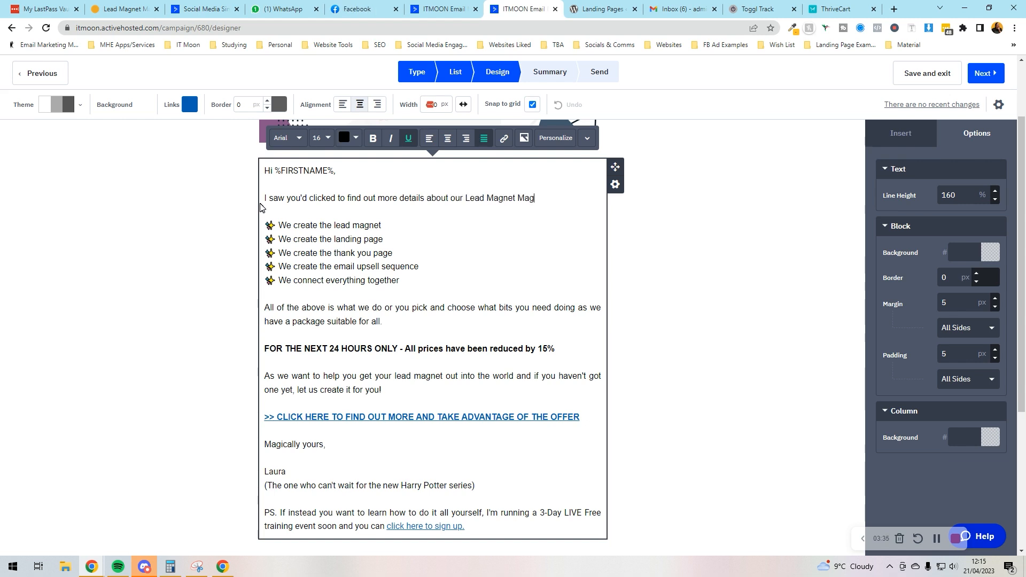
pyautogui.write('ic service.')
# Add the paragraph "More than likely due to the 24hr offer that we sent out yesterday with all prices being reduced by 15%.".
pyautogui.press('Return')
pyautogui.press('Return')
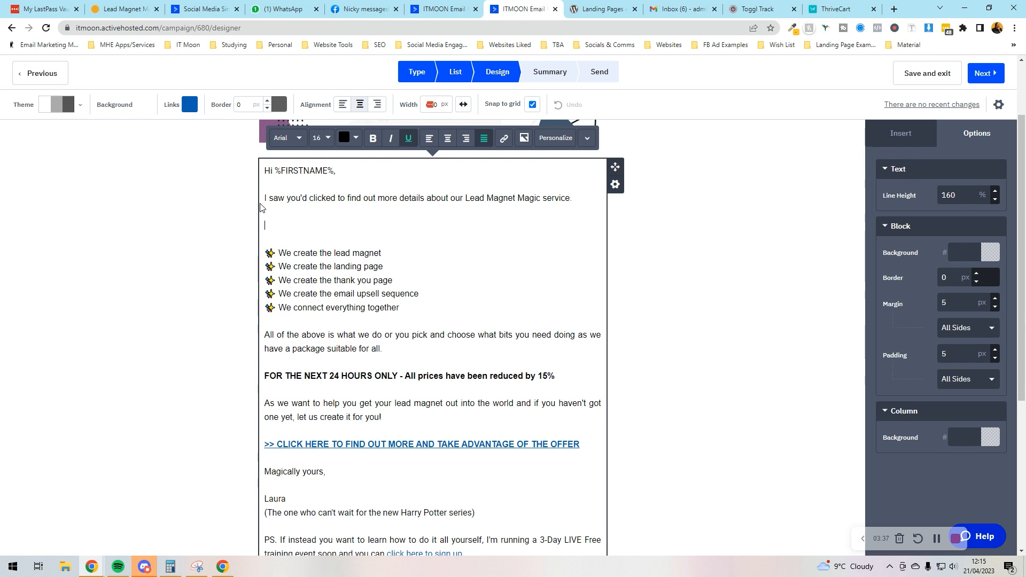
pyautogui.write('More than likely due to the 24hr offer that we sent out y')
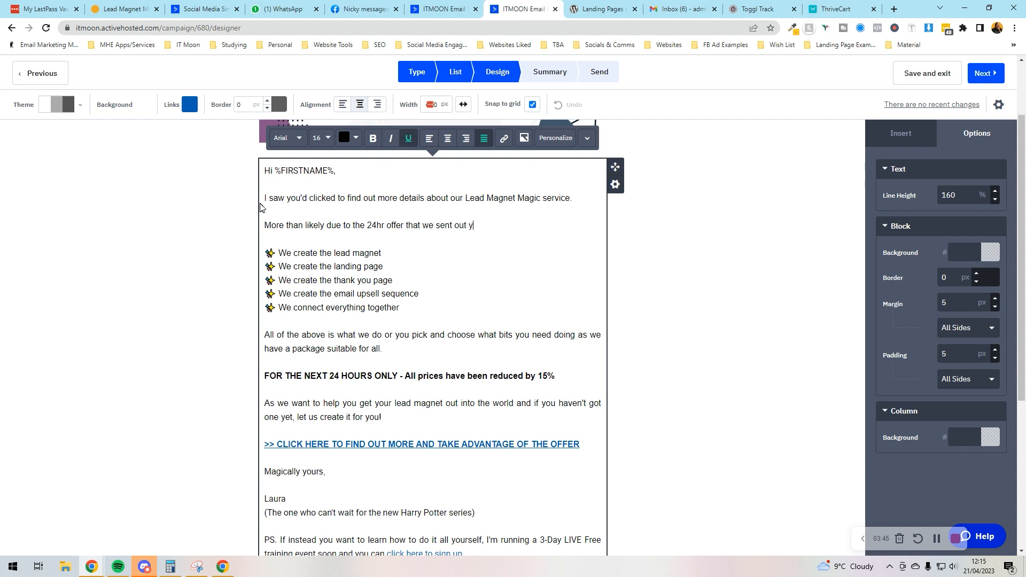
pyautogui.write('esterday with')
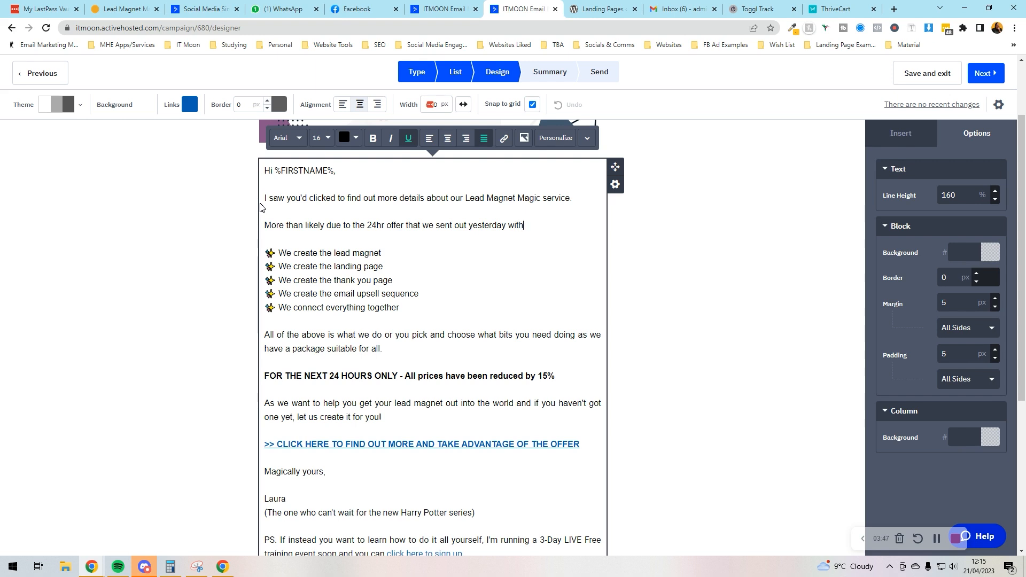
pyautogui.write(' all prices being reduced fo')
pyautogui.press('BackSpace')
pyautogui.write('y 15%.')
# Add the paragraph "(or it could be that you didn't click the link and silly email clients are telling me you have)".
pyautogui.press('Return')
pyautogui.press('Return')
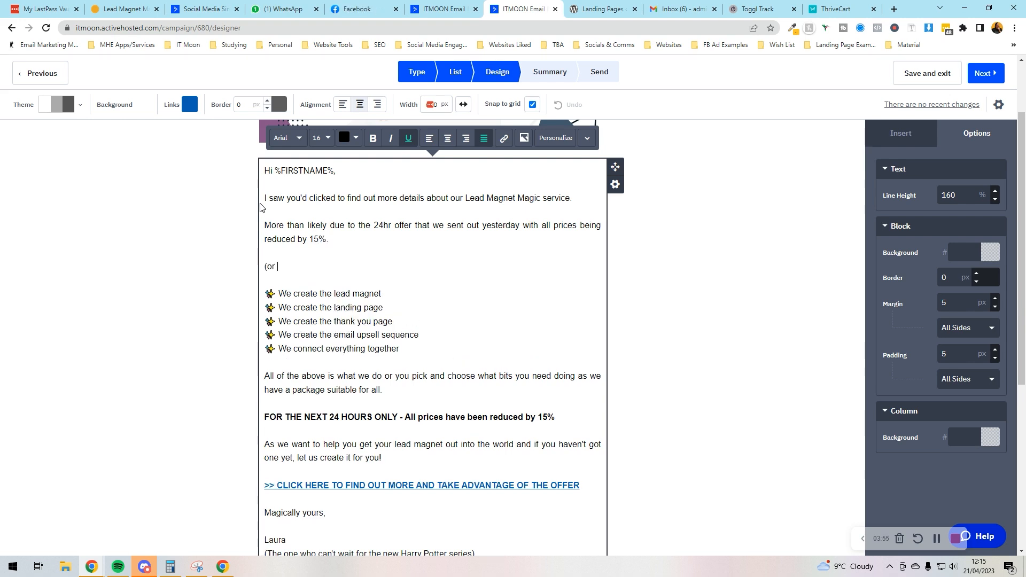
pyautogui.write('(or it could be that yo')
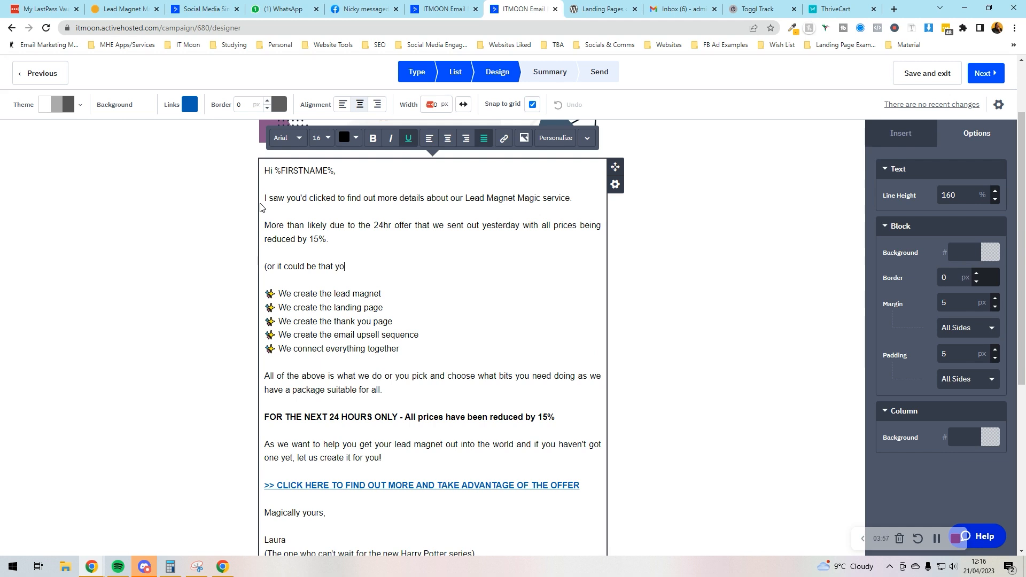
pyautogui.write("u didn't click the link and silly")
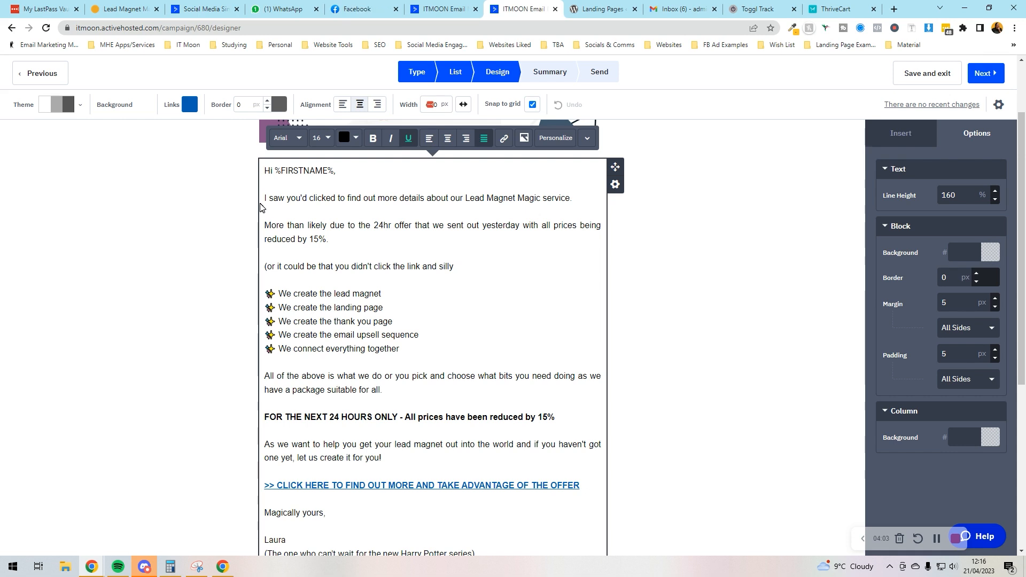
pyautogui.write('email clients are telling em')
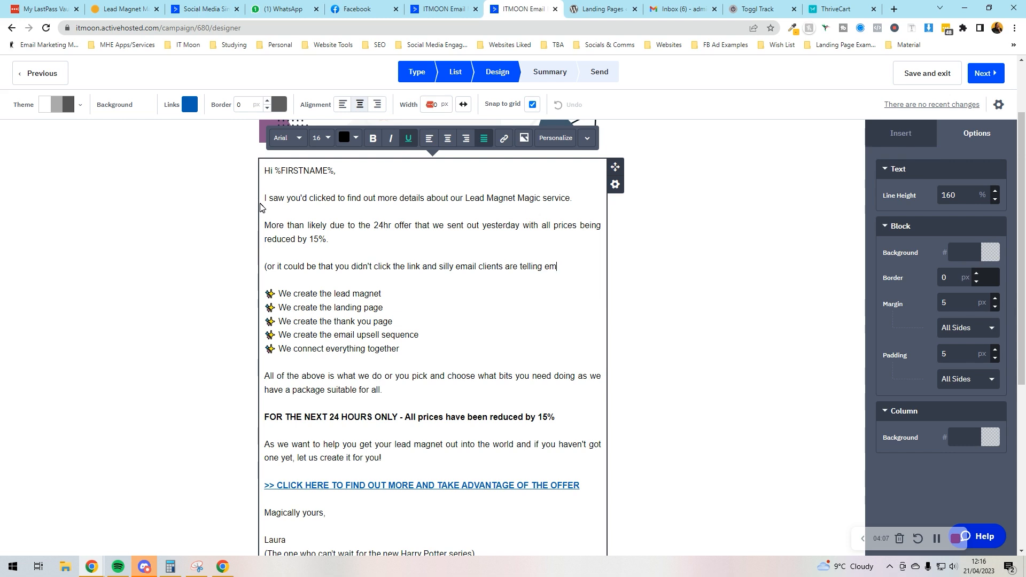
pyautogui.write(' you have)')
# Add a paragraph saying quite a few people have taken advantage of this offer and only "a few hours" remain.
pyautogui.press('Return')
pyautogui.press('Return')
pyautogui.write('I just wanted to let you know that we have had quite a few people ta')
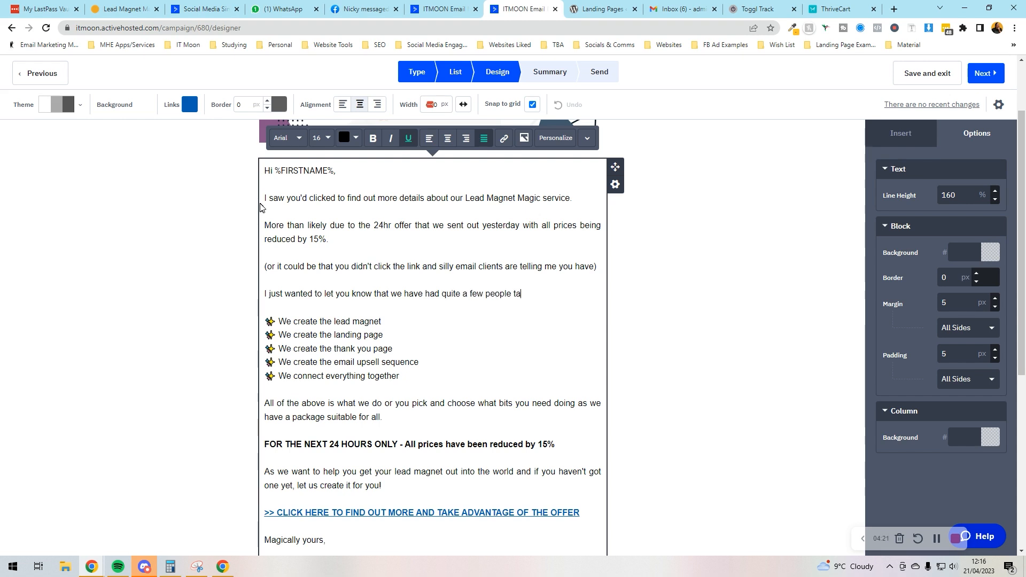
pyautogui.write('dvantage of this offer and we now only have a f')
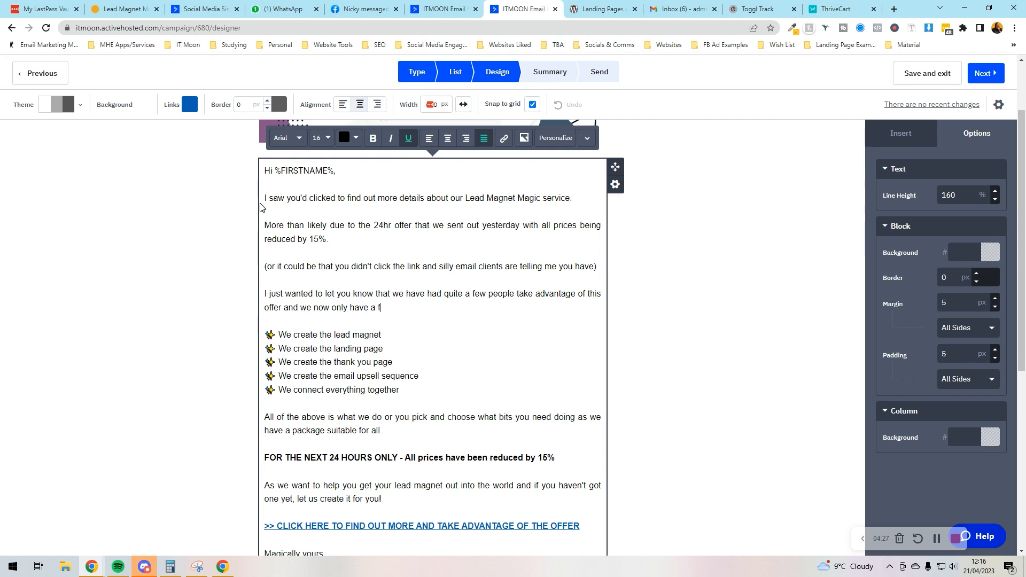
pyautogui.write('ew hours remining.')
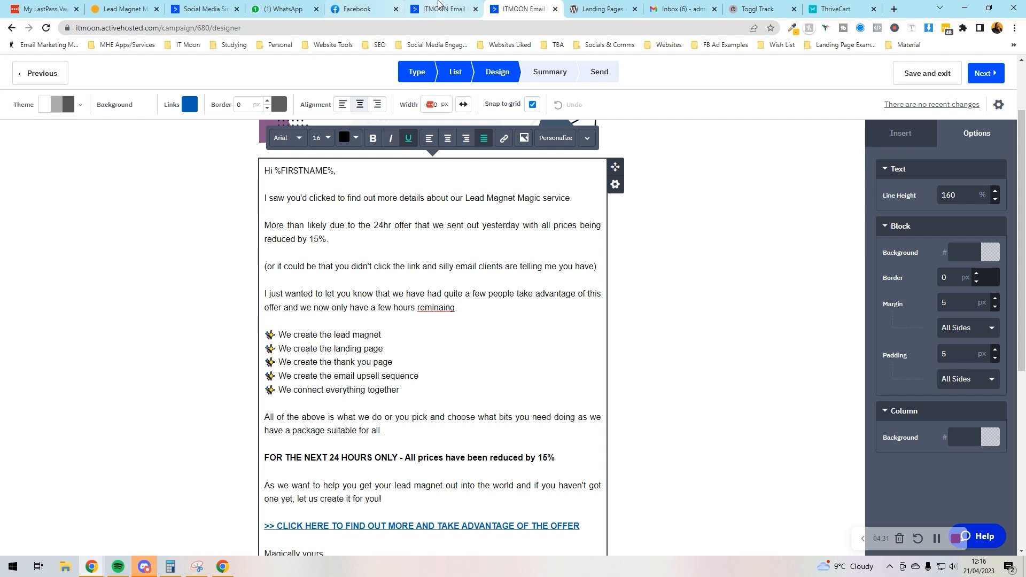
# Check the campaigns list for the time the original LM Magic Offer was sent, and return to the email design.
pyautogui.click(443, 8)
pyautogui.click(17, 147)
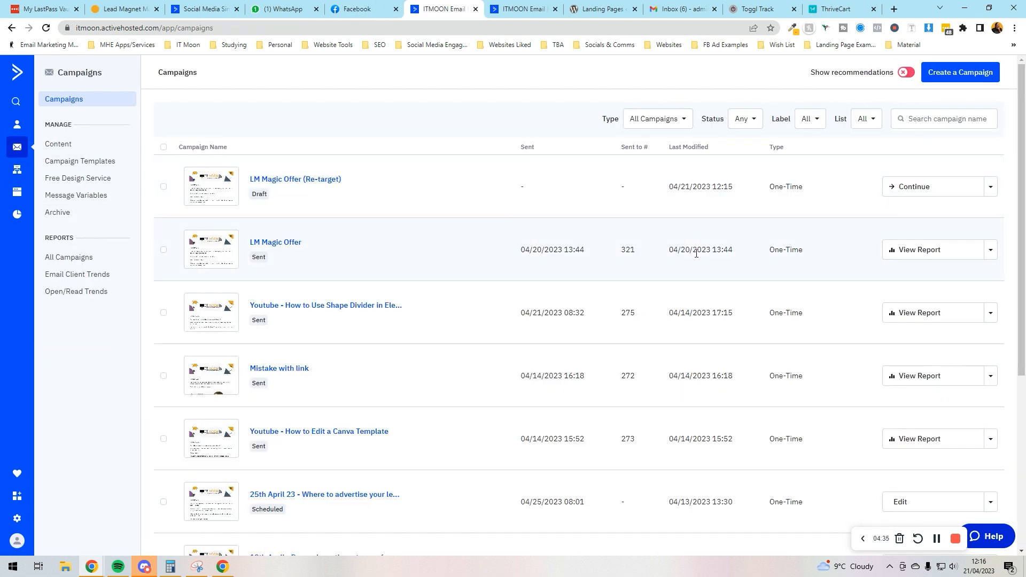
pyautogui.click(512, 9)
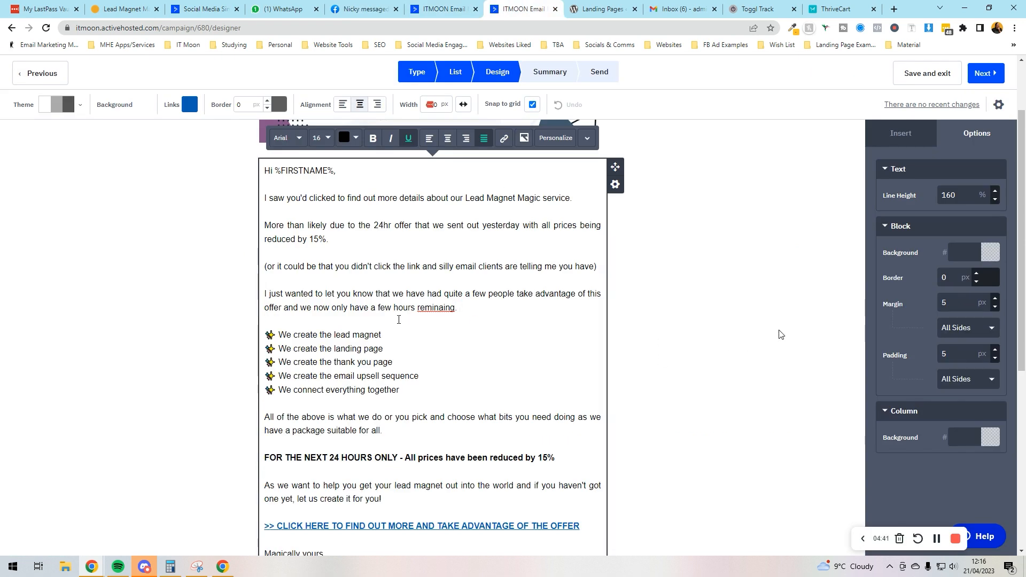
# Change the few-hours wording to "2 hours remaining on the offer" and add a quick reminder "just in case it was on the back of your mind.".
pyautogui.moveTo(459, 309); pyautogui.dragTo(379, 306)
pyautogui.press('BackSpace')
pyautogui.write('2 hours remaining on the offer and we just wanted to quickly remi')
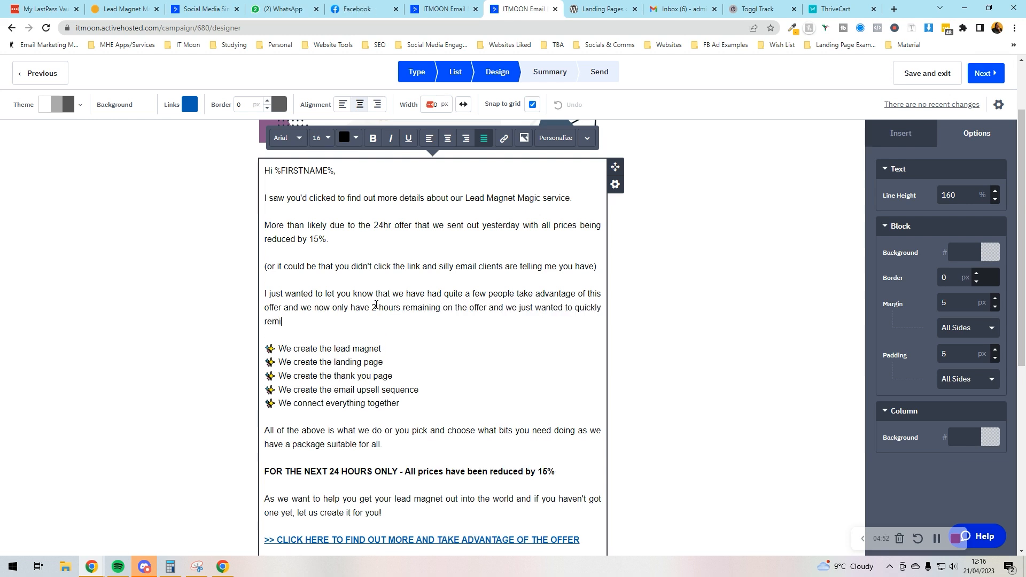
pyautogui.write('nd you of it just in ')
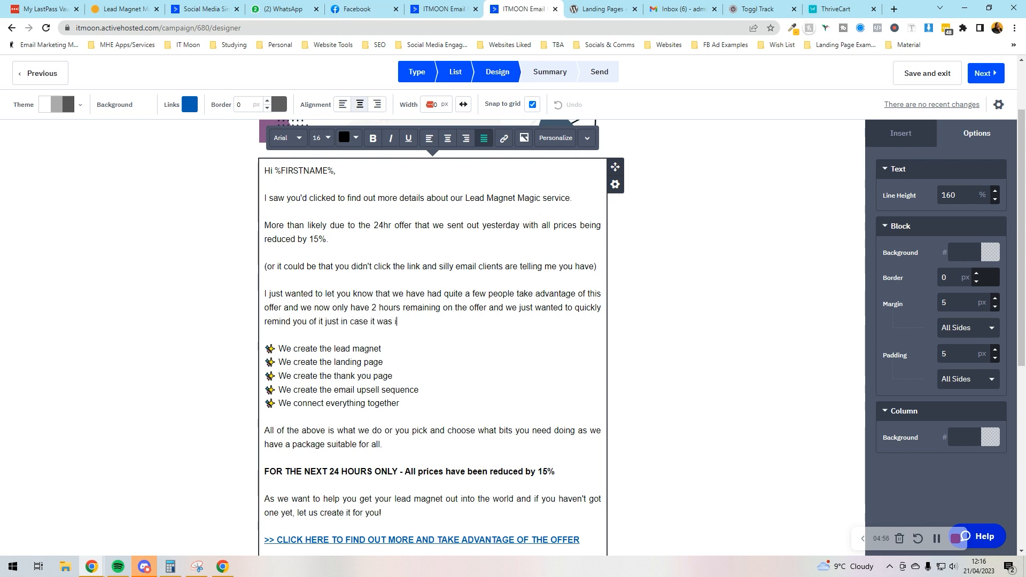
pyautogui.write('case it was on the back of your mind.')
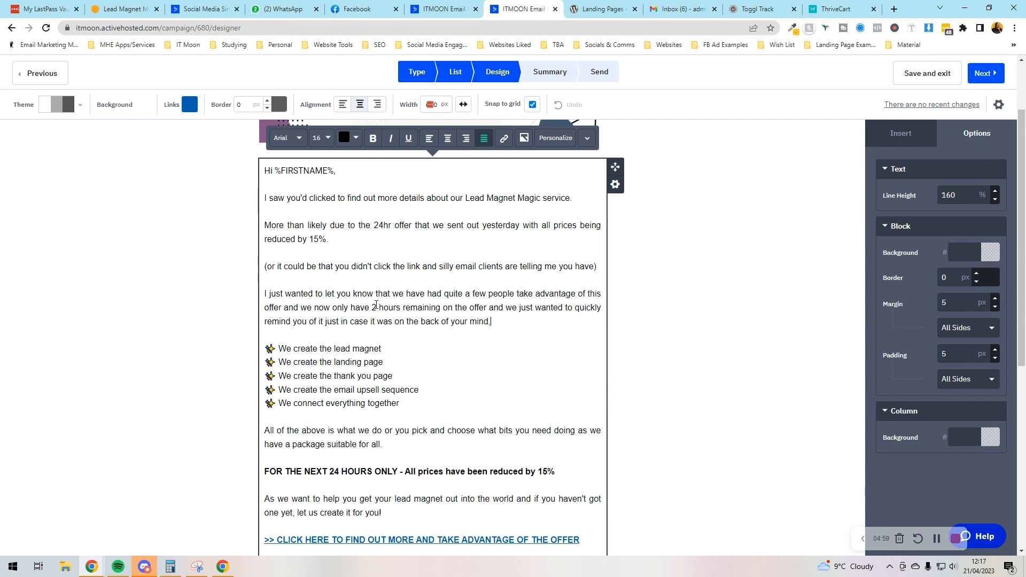
pyautogui.press('BackSpace')
pyautogui.write('.')
# Add the line "Here is what you get as part of the service:" above the list of deliverables.
pyautogui.press('Return')
pyautogui.press('Return')
pyautogui.write('HBer')
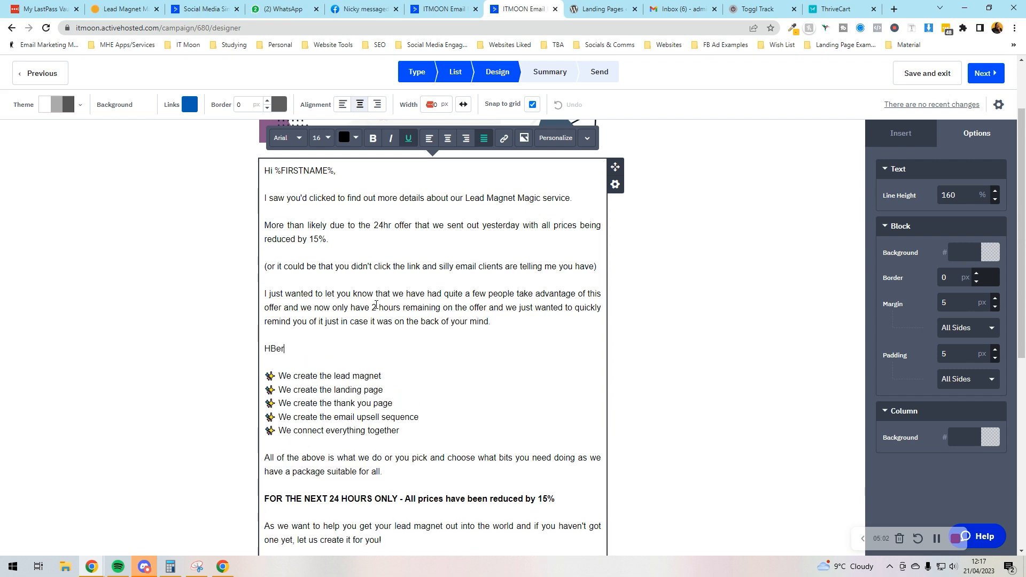
pyautogui.write('e is wahhat you get as part of the service:')
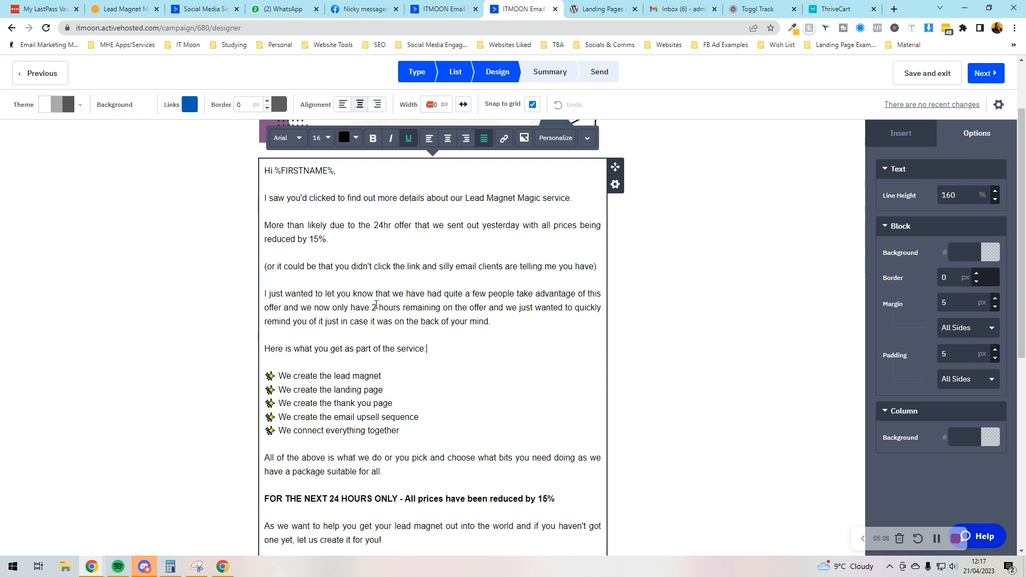
# Reword the bold price line as "All prices have been reduced by 15% for 2 more hours only!".
pyautogui.scroll(-3, 376, 305)
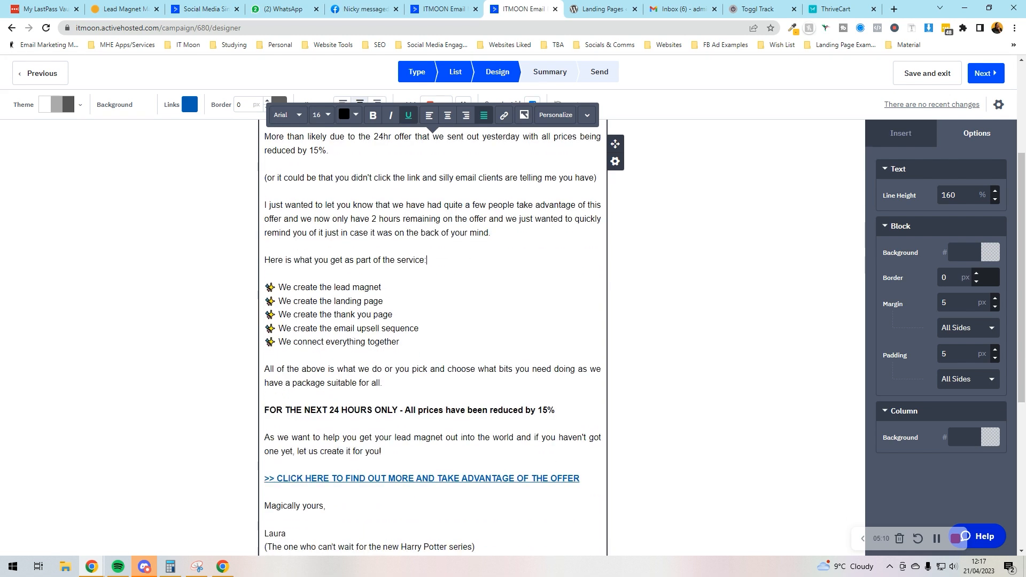
pyautogui.click(563, 324)
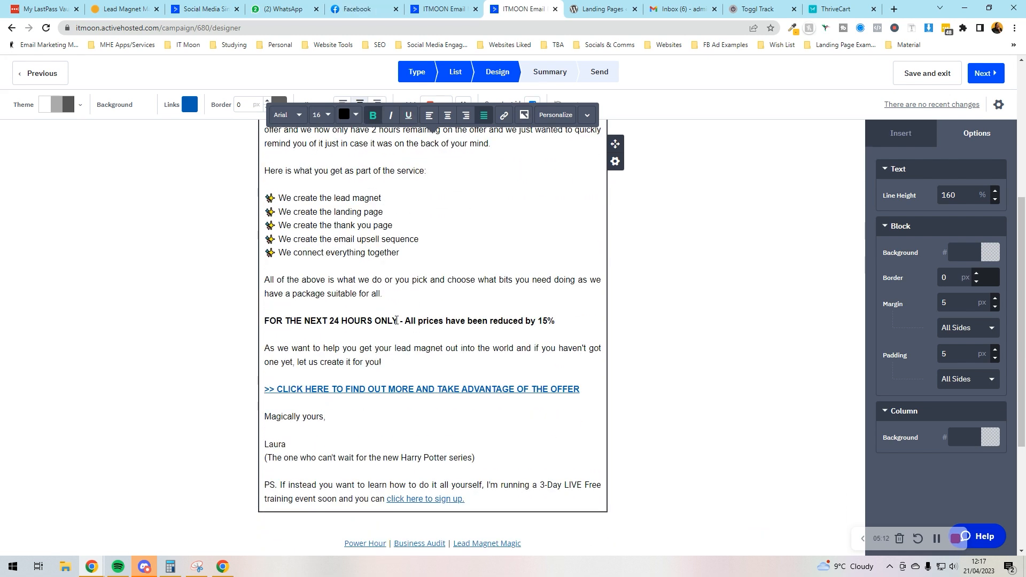
pyautogui.moveTo(404, 320); pyautogui.dragTo(238, 323)
pyautogui.press('BackSpace')
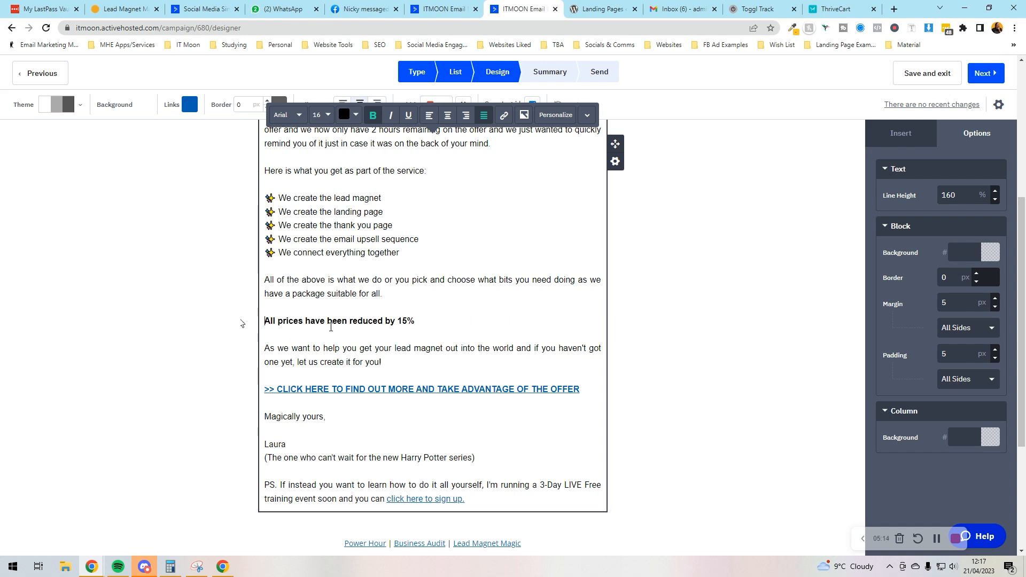
pyautogui.click(424, 320)
pyautogui.write('for 2 more hours only!')
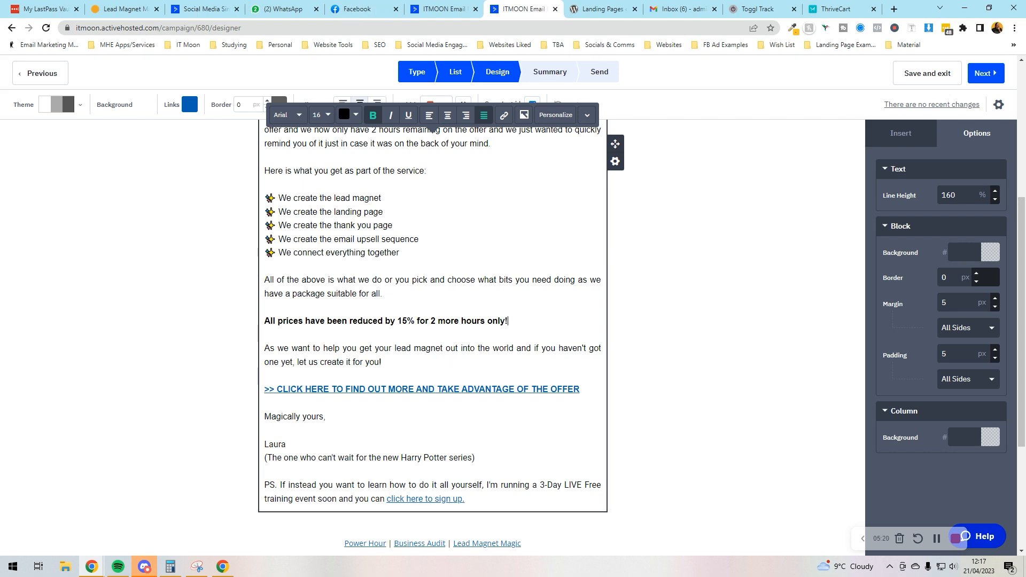
# Delete the paragraph beginning "As we want to help you get your lead magnet out" and its extra blank line.
pyautogui.moveTo(409, 366); pyautogui.dragTo(246, 355)
pyautogui.press('BackSpace')
pyautogui.press('BackSpace')
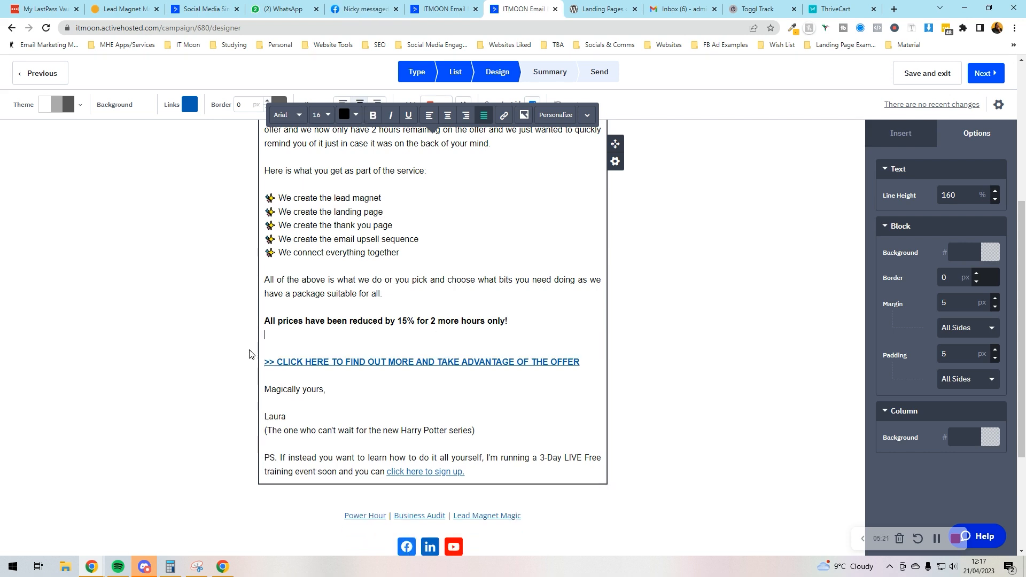
# Delete the PS about the 3-Day LIVE Free training and the Harry Potter line beneath the signature.
pyautogui.moveTo(466, 458); pyautogui.dragTo(259, 449)
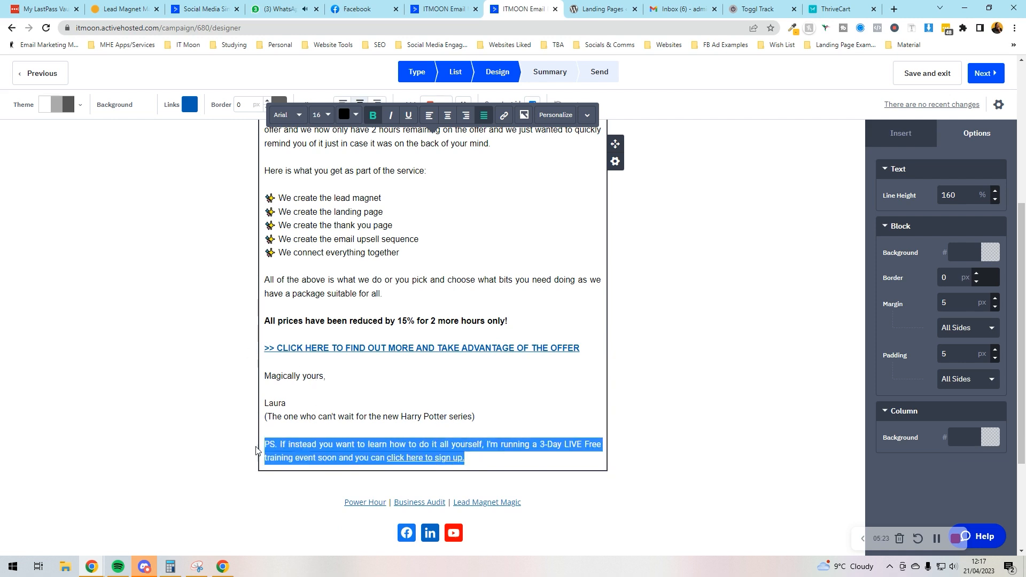
pyautogui.press('BackSpace')
pyautogui.press('BackSpace')
pyautogui.moveTo(475, 417); pyautogui.dragTo(256, 422)
pyautogui.press('BackSpace')
pyautogui.press('BackSpace')
pyautogui.click(194, 401)
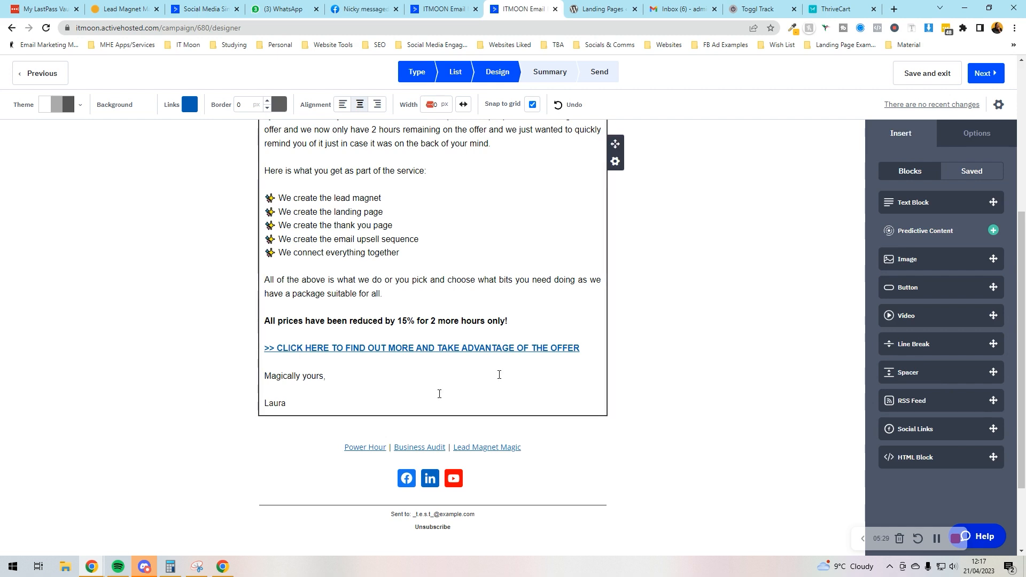
# Go back to the campaign's list selection and open the "LM Magic Offer (Re-target)" segment for editing.
pyautogui.click(463, 75)
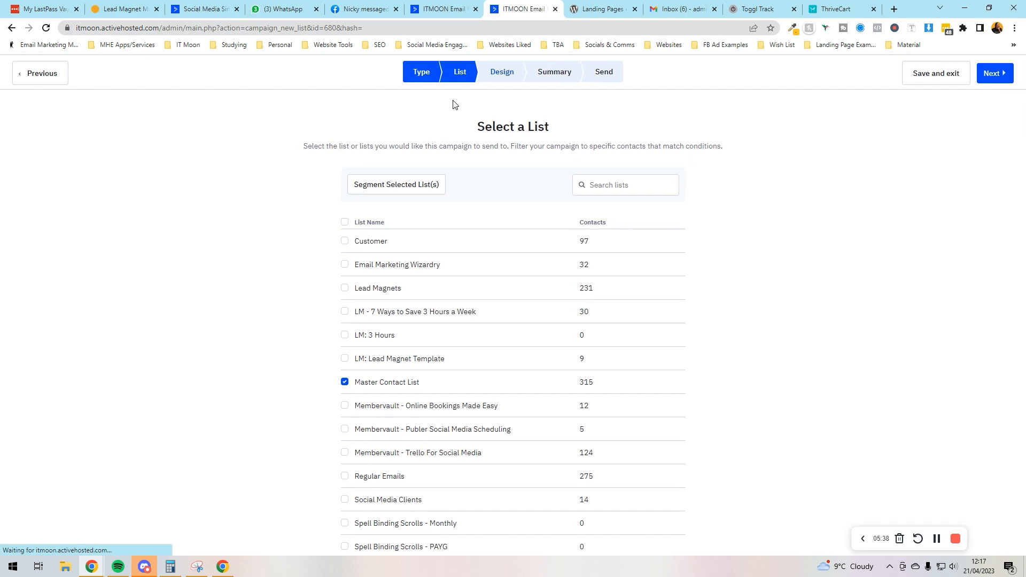
pyautogui.scroll(-3, 453, 104)
pyautogui.click(517, 494)
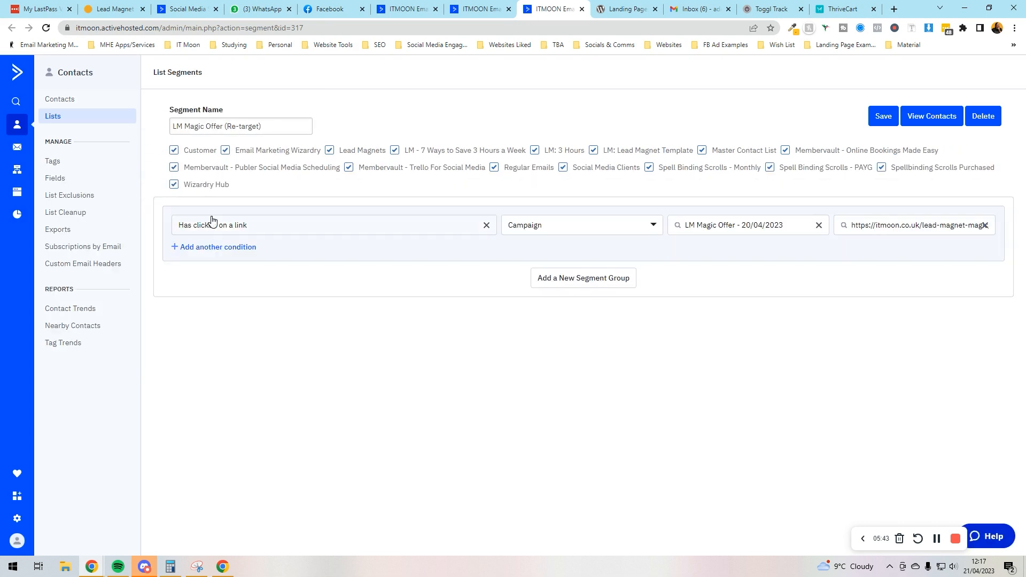
# Add a second AND condition to the segment using Tag with the operator "Does not exist".
pyautogui.click(196, 247)
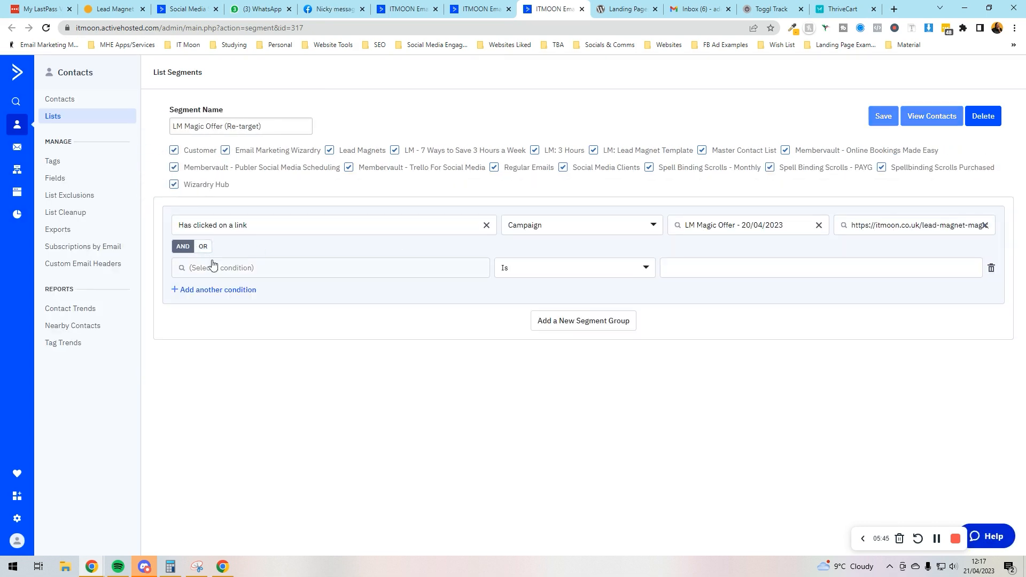
pyautogui.click(213, 267)
pyautogui.write('tag')
pyautogui.click(223, 295)
pyautogui.click(582, 268)
pyautogui.click(541, 320)
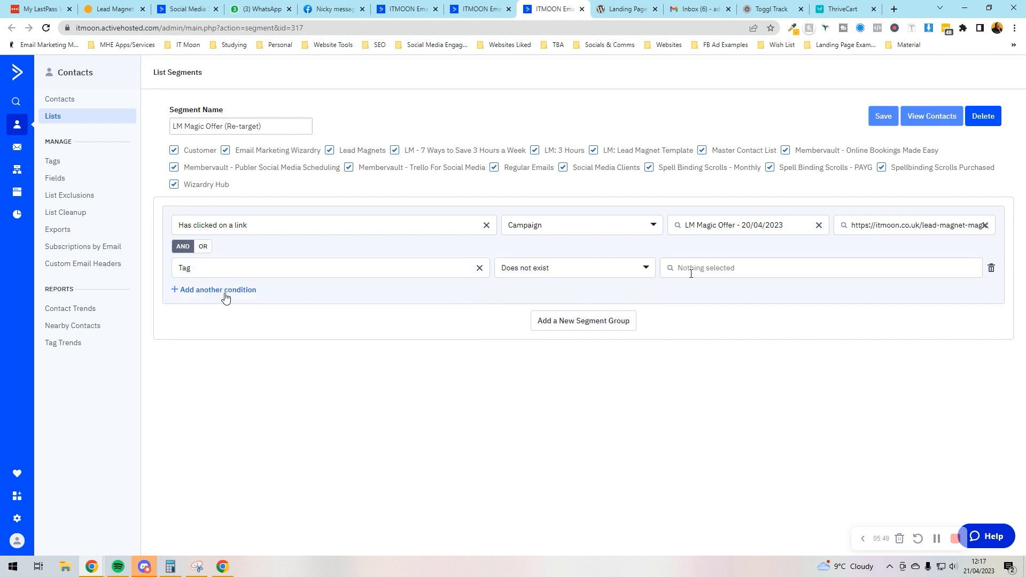
# Search the tag options of the new condition for a Ready Steady Go tag.
pyautogui.click(695, 271)
pyautogui.write('ready stea')
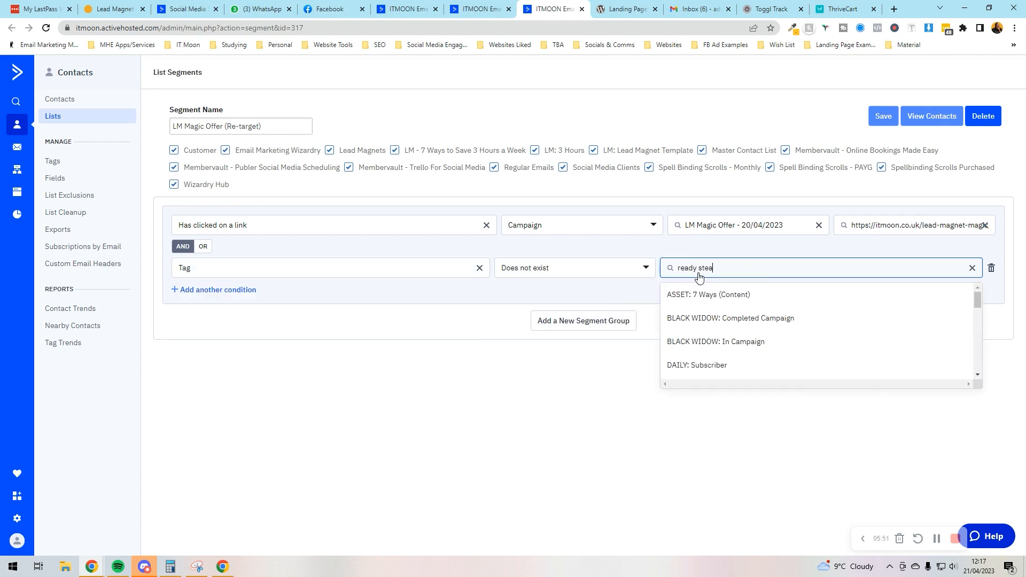
pyautogui.scroll(-5, 724, 299)
pyautogui.scroll(-4, 725, 299)
pyautogui.scroll(10, 725, 299)
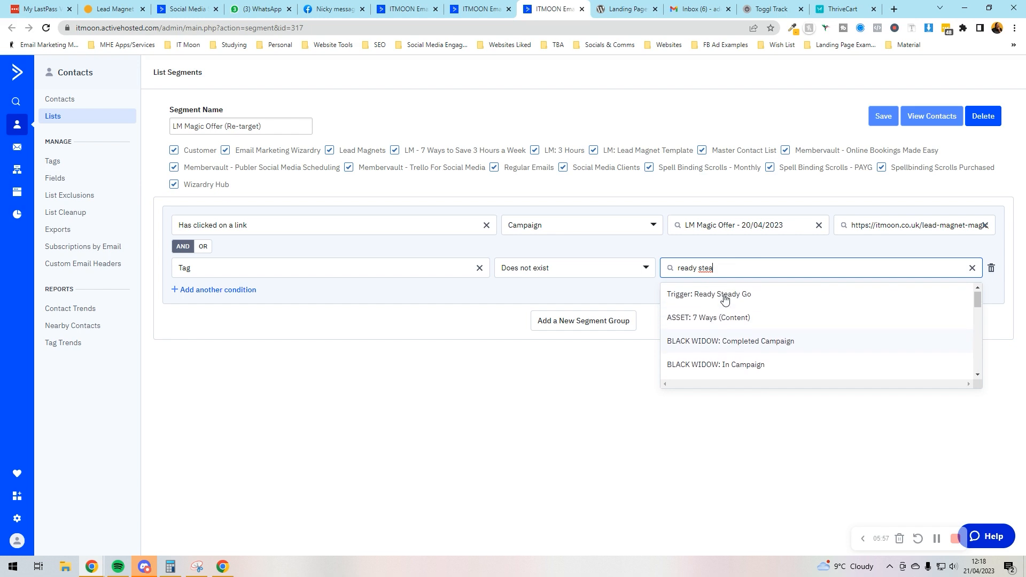
pyautogui.write('y s')
pyautogui.scroll(-5, 745, 319)
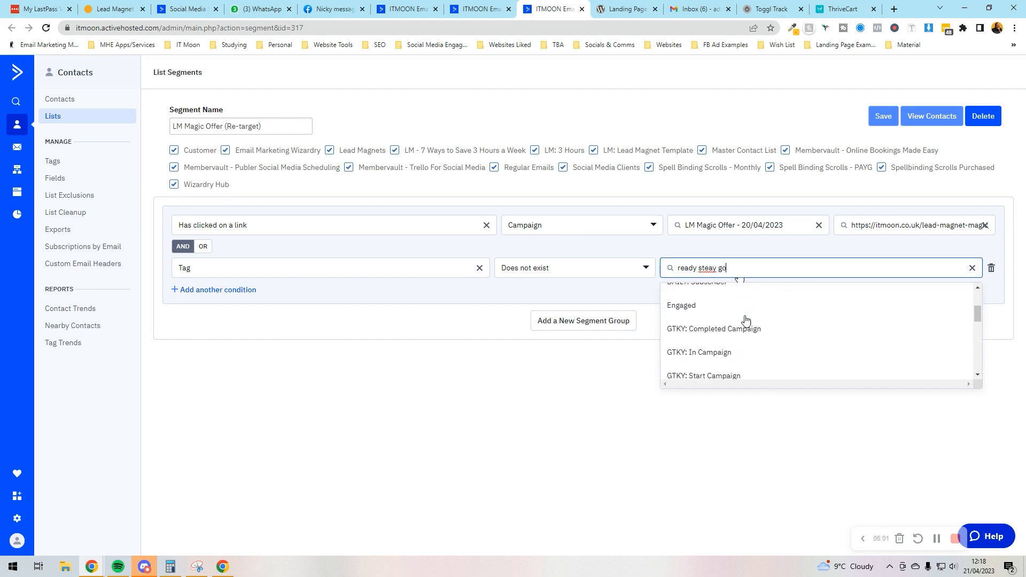
pyautogui.scroll(-5, 746, 320)
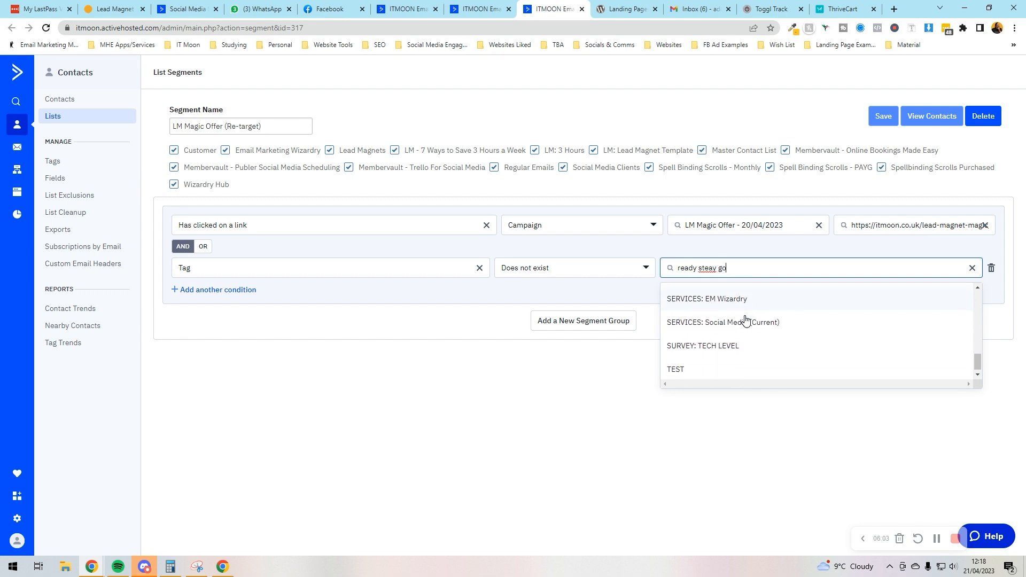
# Search the tag options for "lead magnet" and "lead magnet magic: read" and look through the matching tags.
pyautogui.hotkey('ctrl', 'a')
pyautogui.write('lead magnet')
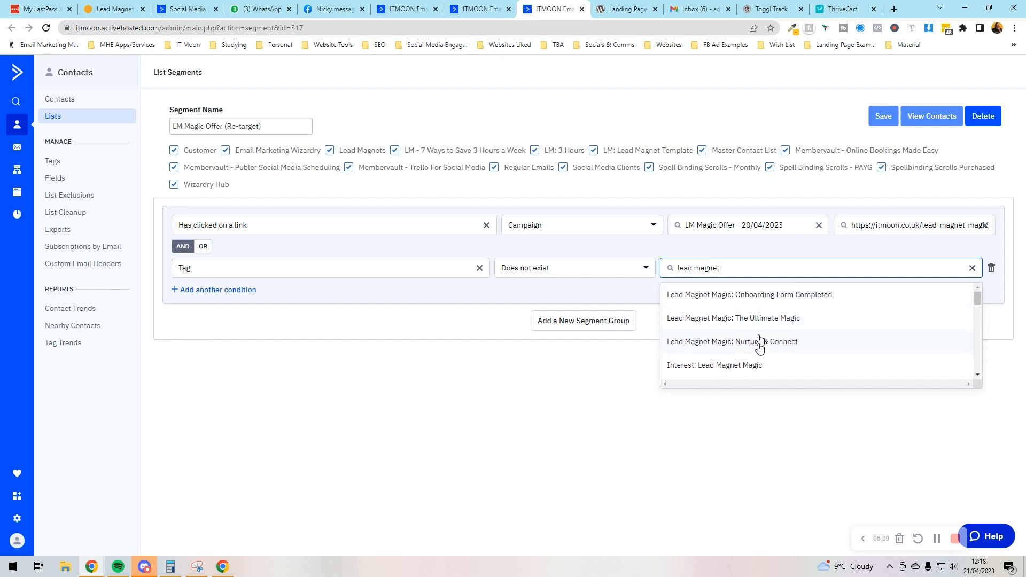
pyautogui.moveTo(977, 298); pyautogui.dragTo(981, 310)
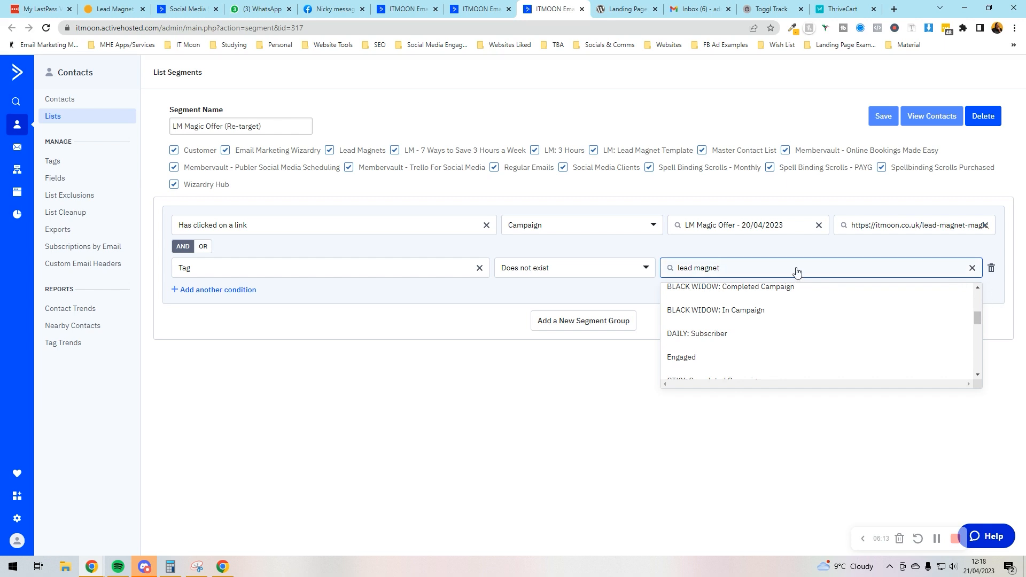
pyautogui.write('read')
pyautogui.scroll(-10, 783, 326)
pyautogui.scroll(4, 783, 326)
pyautogui.scroll(8, 780, 325)
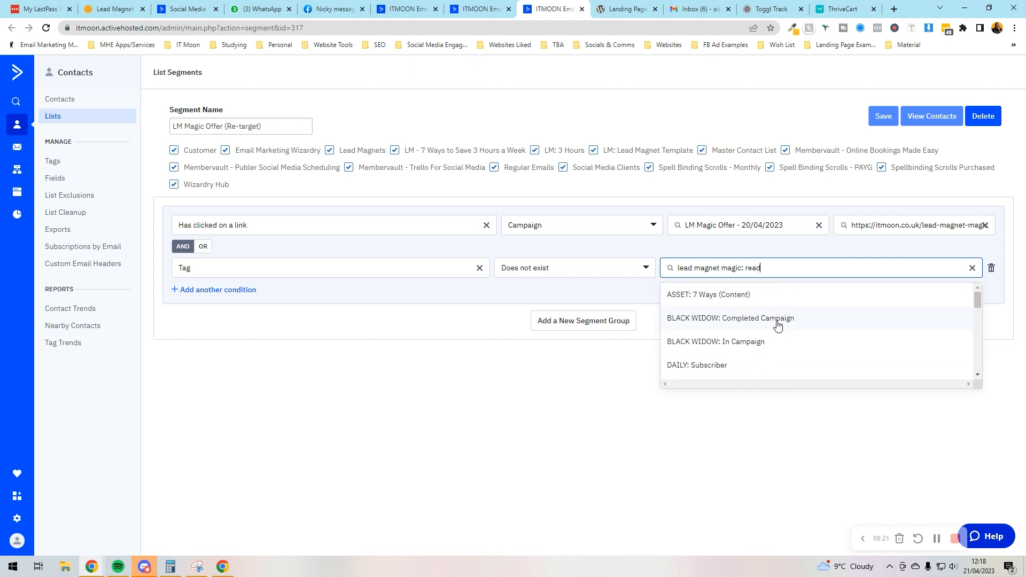
# Set the condition's tag to "Lead Magnet Magic: Nurture & Connect" and save the segment.
pyautogui.press('BackSpace')
pyautogui.press('BackSpace')
pyautogui.press('BackSpace')
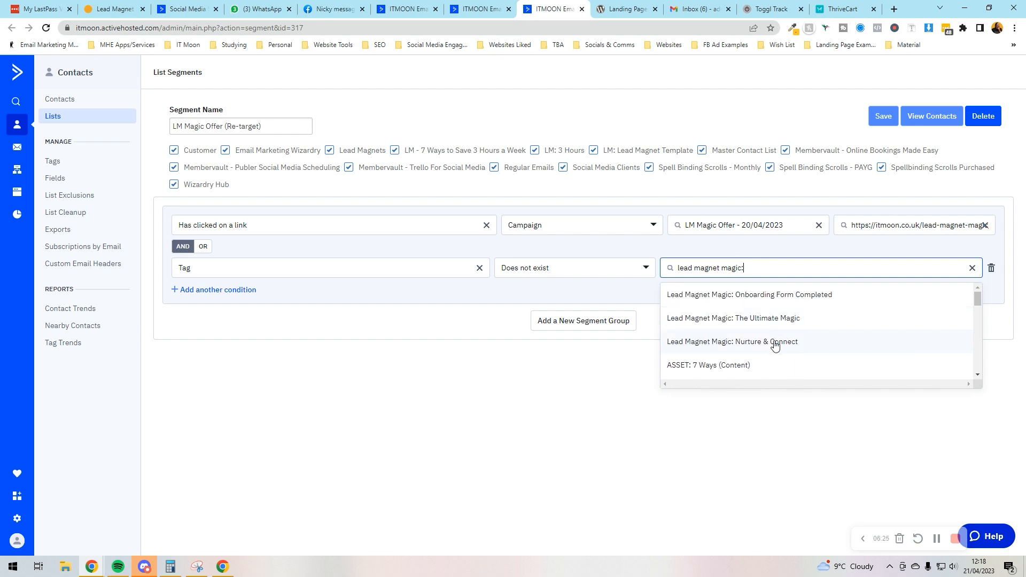
pyautogui.scroll(-2, 775, 345)
pyautogui.scroll(2, 774, 340)
pyautogui.click(776, 342)
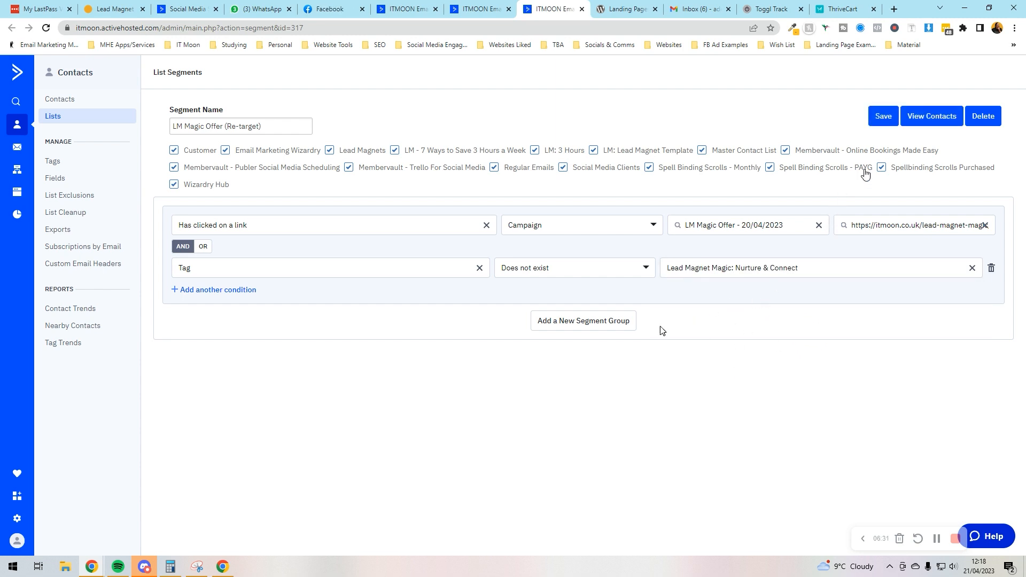
pyautogui.click(883, 119)
# Return to the campaign's email design and set the subject to "I saw you peeking and you have 2 hours left".
pyautogui.click(483, 5)
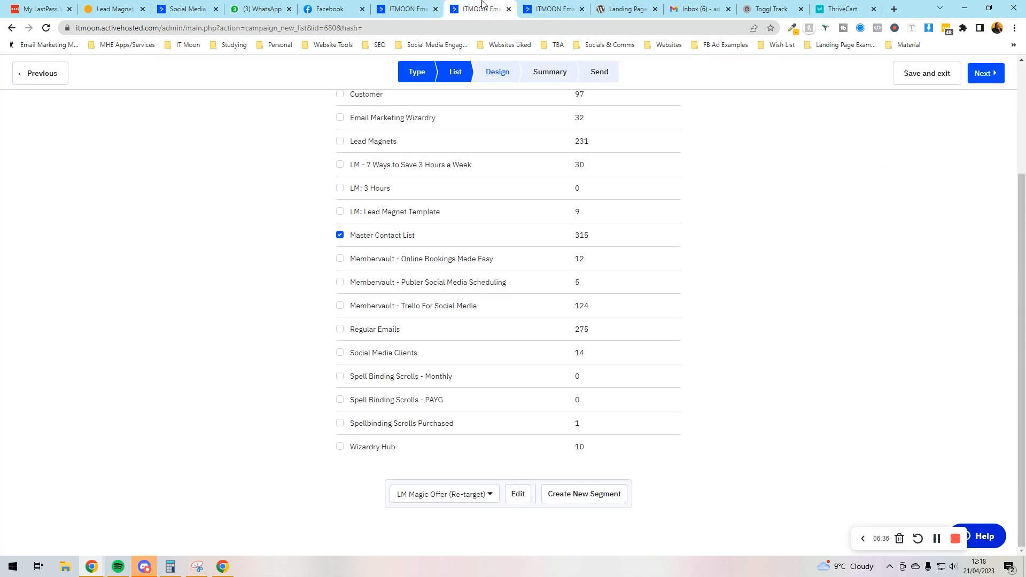
pyautogui.click(488, 81)
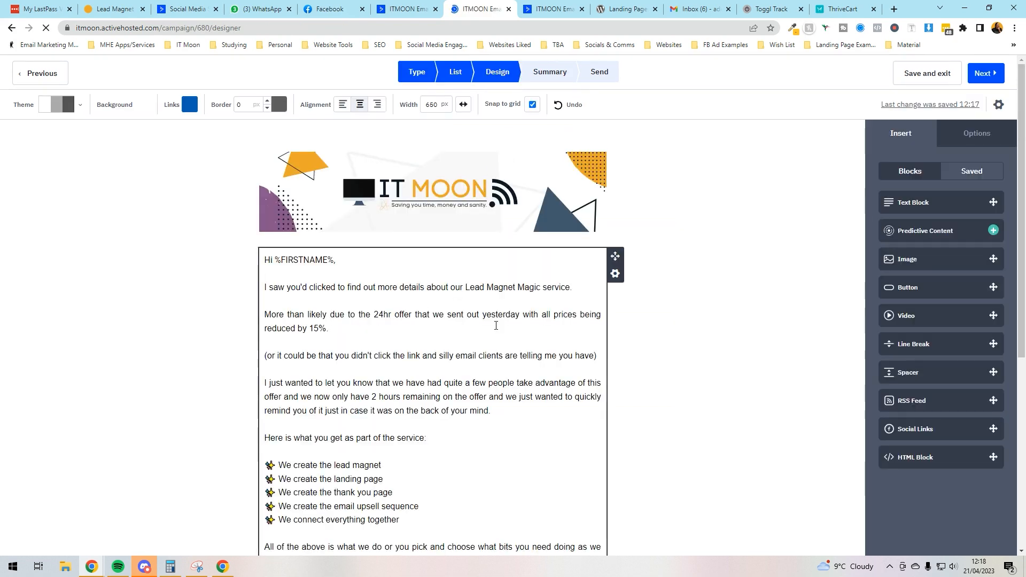
pyautogui.click(997, 106)
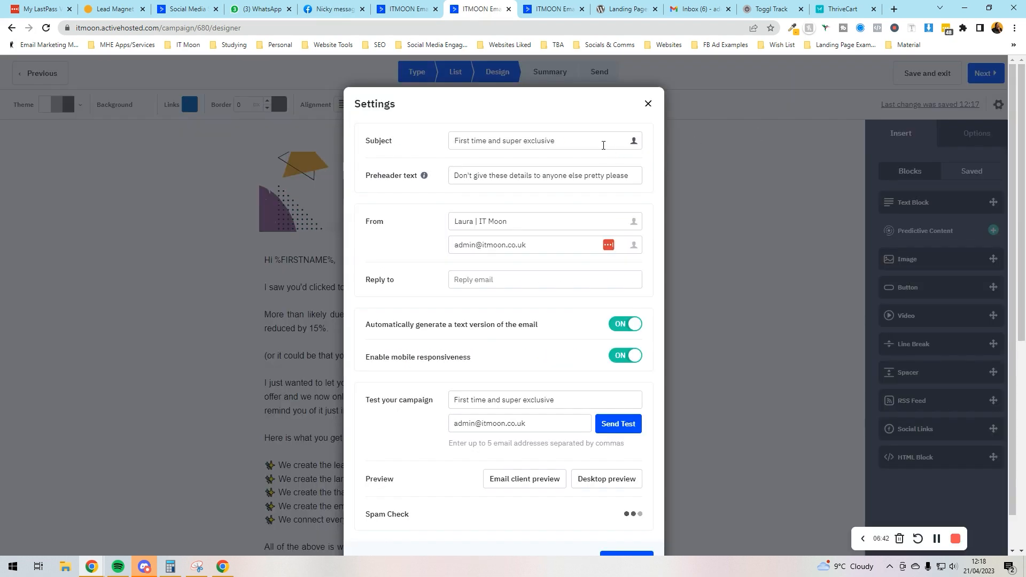
pyautogui.write('I s')
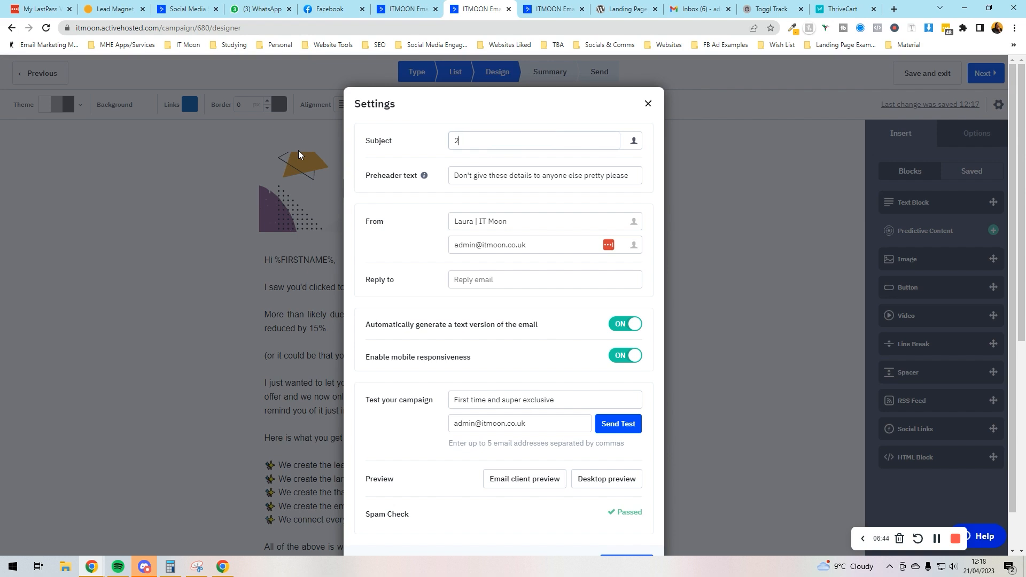
pyautogui.write('aw you')
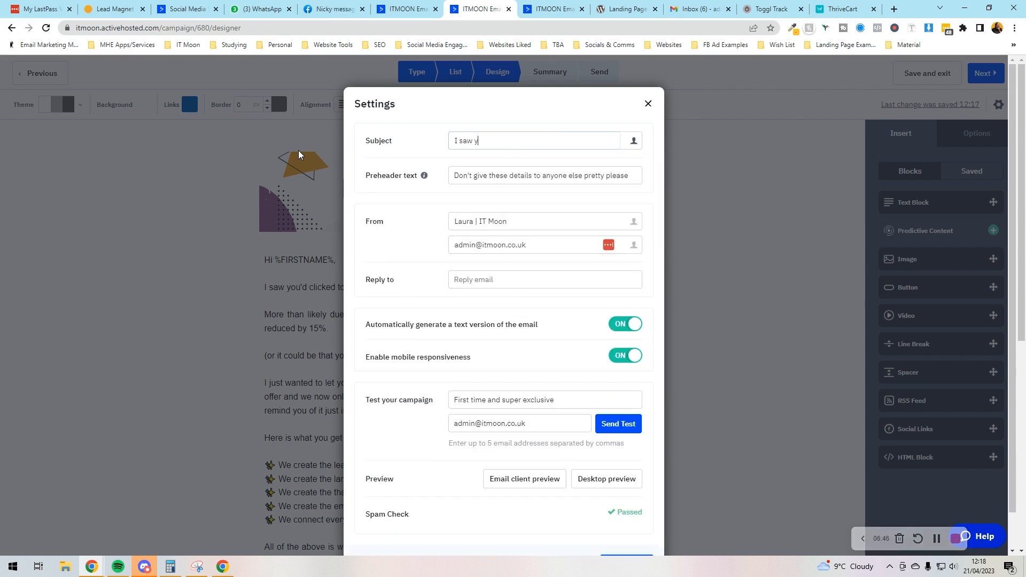
pyautogui.write('and you have 2 hours left')
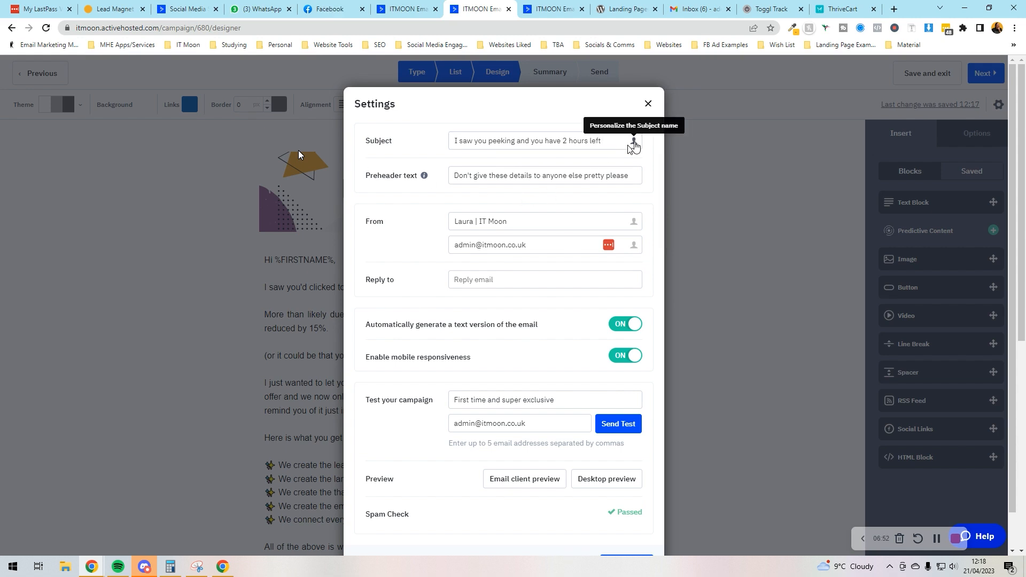
# Append the first name personalization tag to the subject, close the settings and proceed to the campaign summary.
pyautogui.click(634, 141)
pyautogui.click(607, 173)
pyautogui.click(590, 238)
pyautogui.click(623, 207)
pyautogui.scroll(-1, 635, 419)
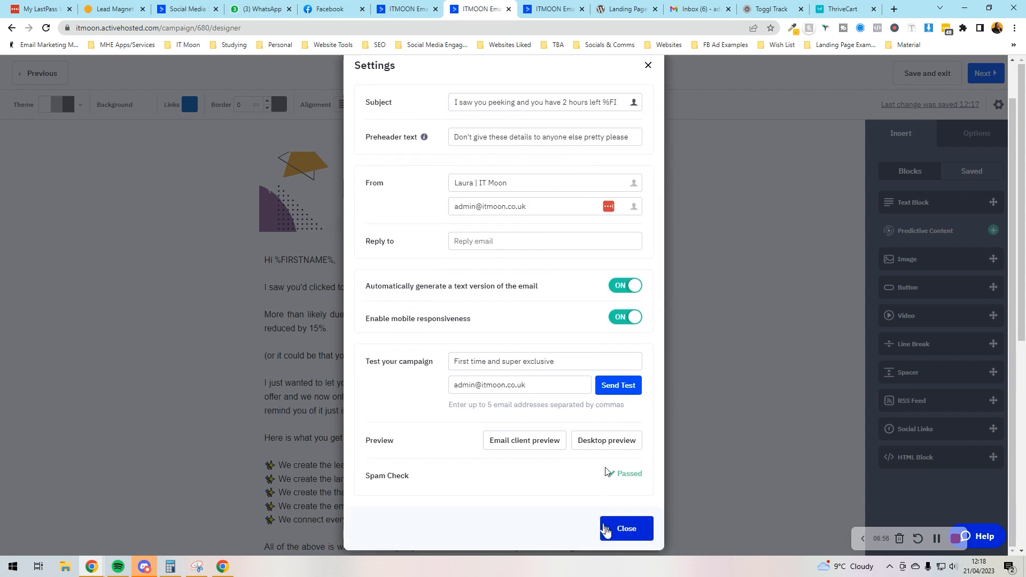
pyautogui.click(607, 530)
pyautogui.click(998, 76)
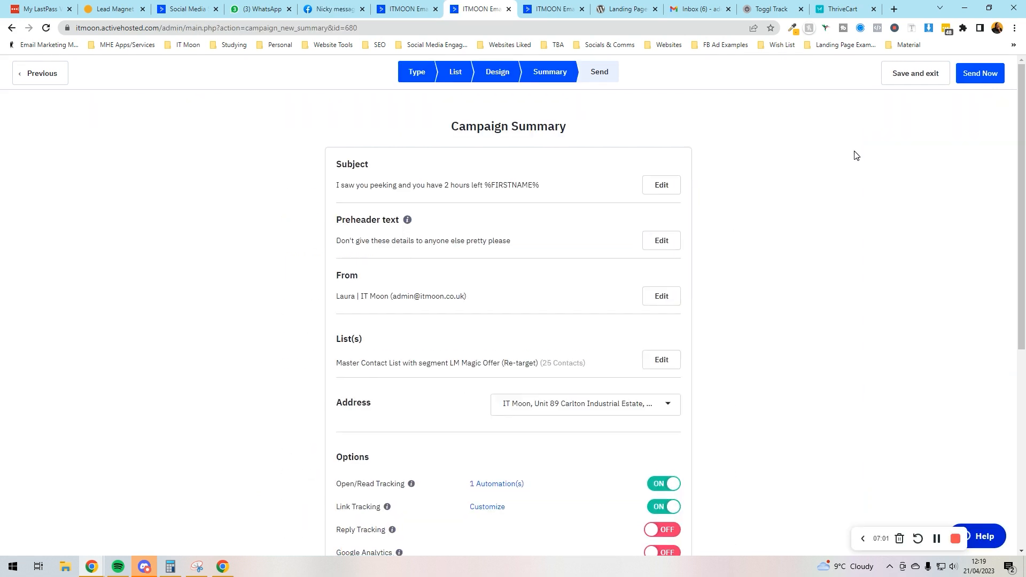
# Check the list, segment and contact count that the campaign summary shows for the send.
pyautogui.tripleClick(546, 363)
pyautogui.click(547, 363)
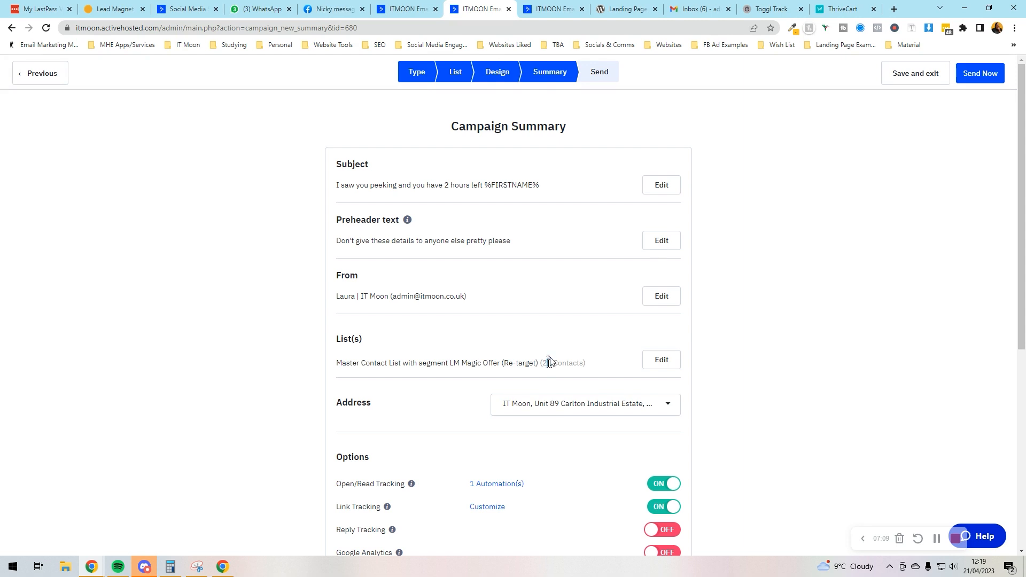
pyautogui.doubleClick(548, 363)
pyautogui.tripleClick(548, 363)
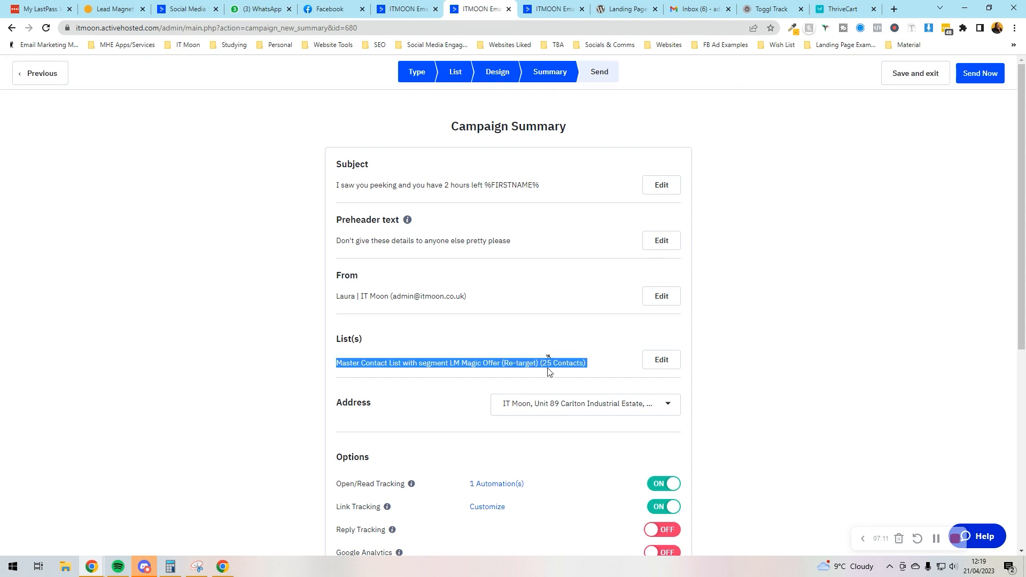
pyautogui.click(520, 361)
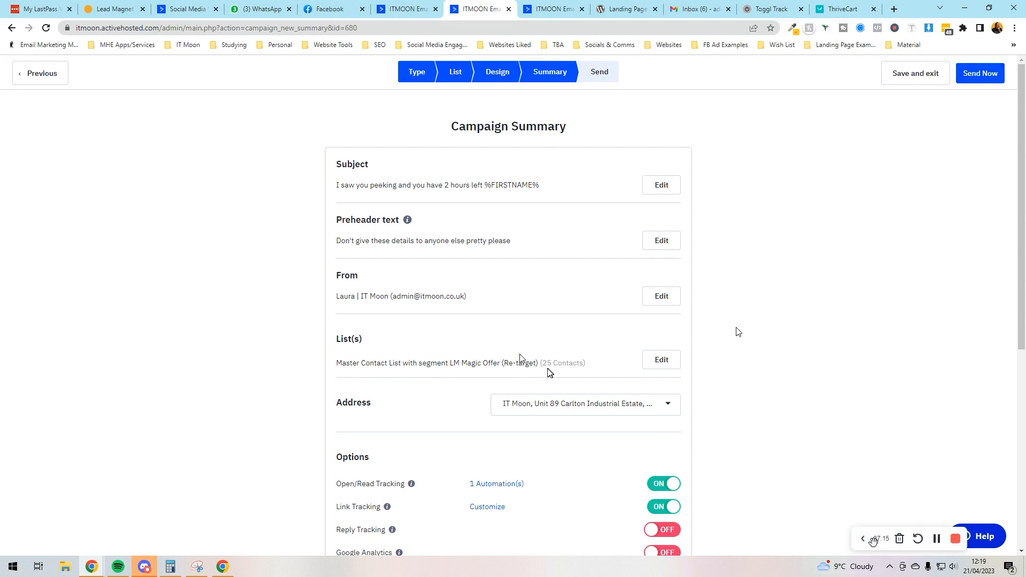
pyautogui.moveTo(873, 541); pyautogui.dragTo(845, 533)
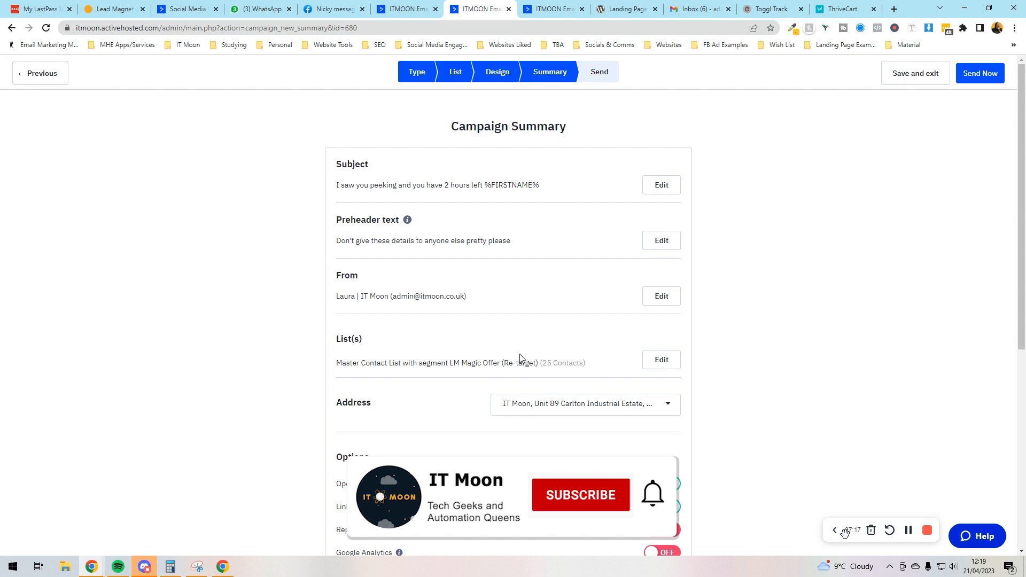